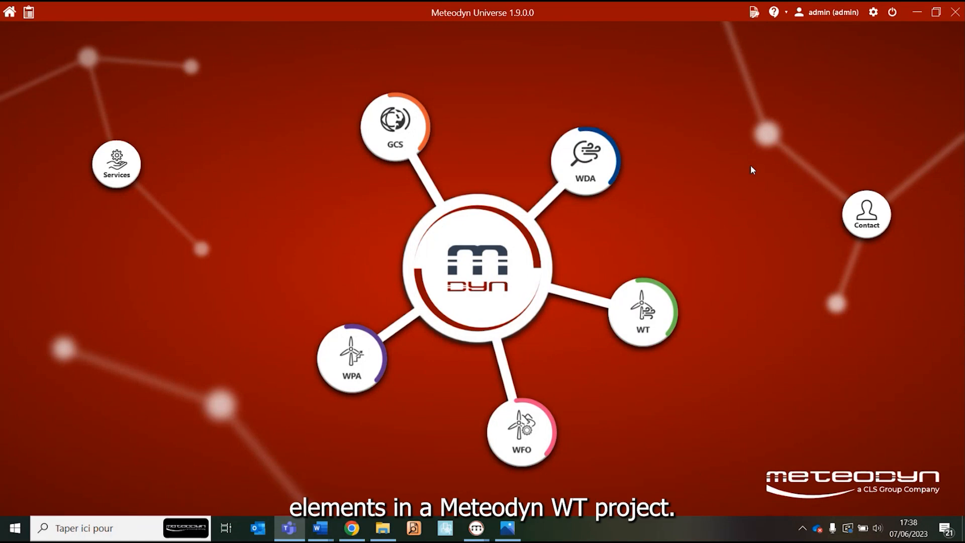
In the Tutorial site's WT elements, start new masts and add one 80 m high at the site centre.
click(645, 321)
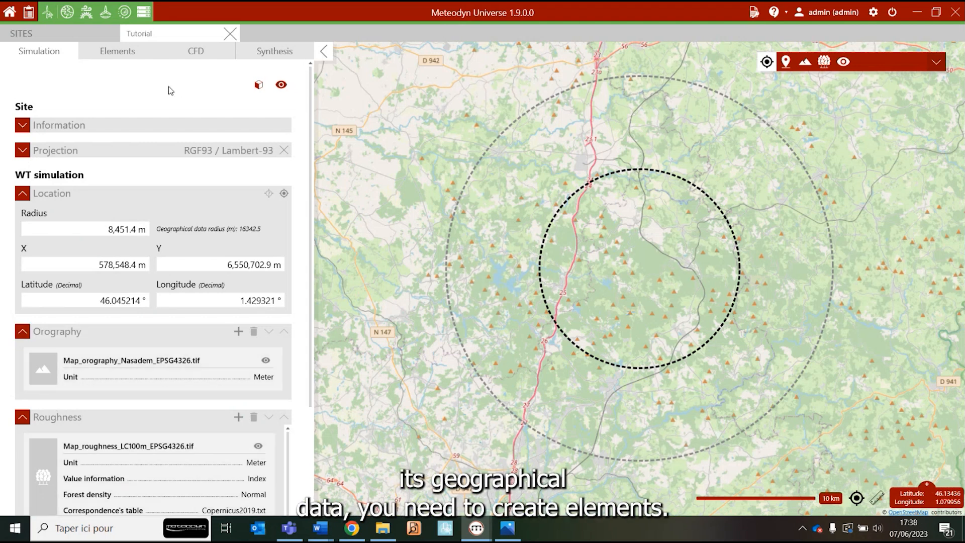
click(117, 53)
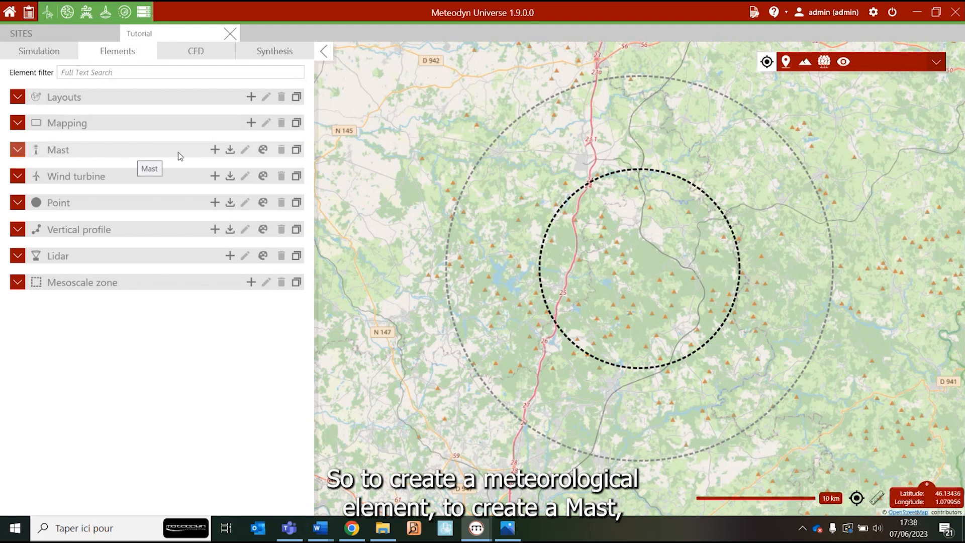
click(215, 150)
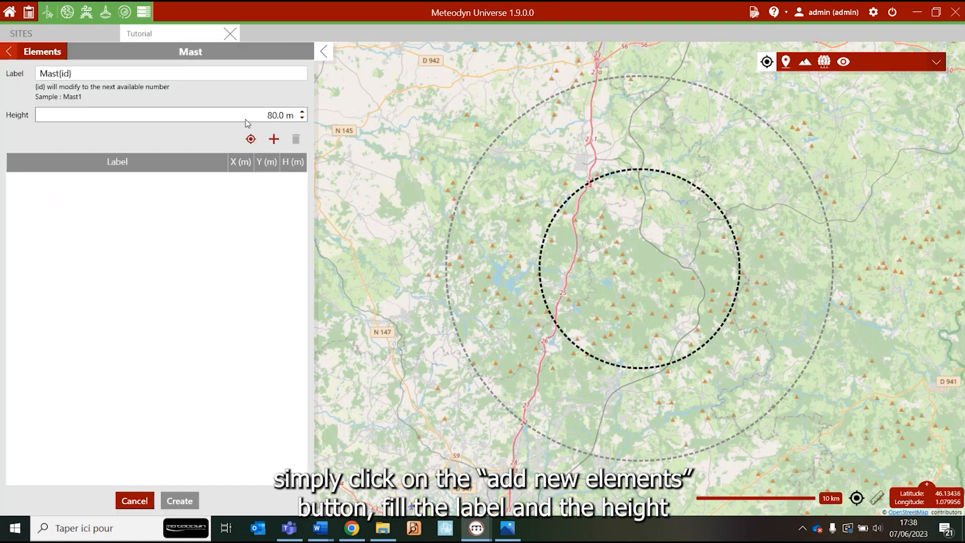
click(274, 140)
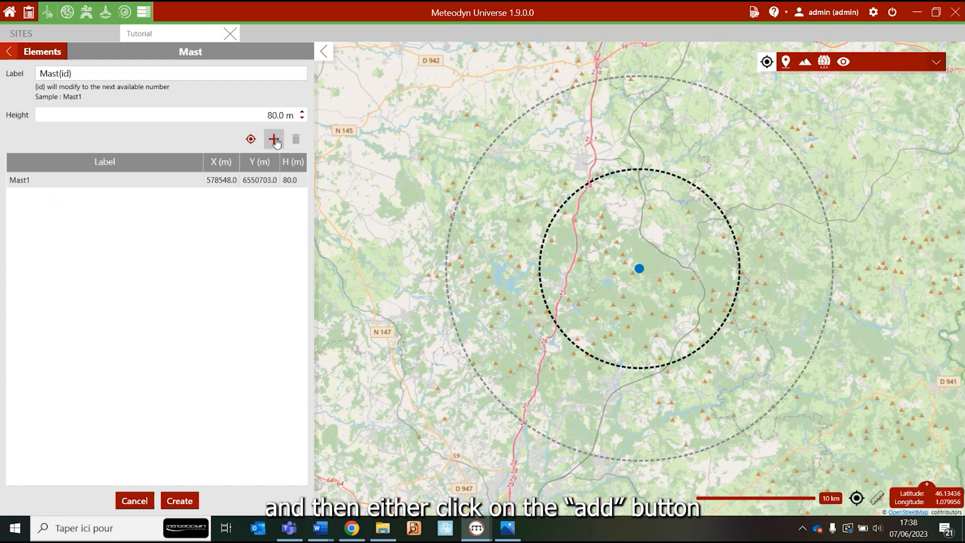
double_click(224, 182)
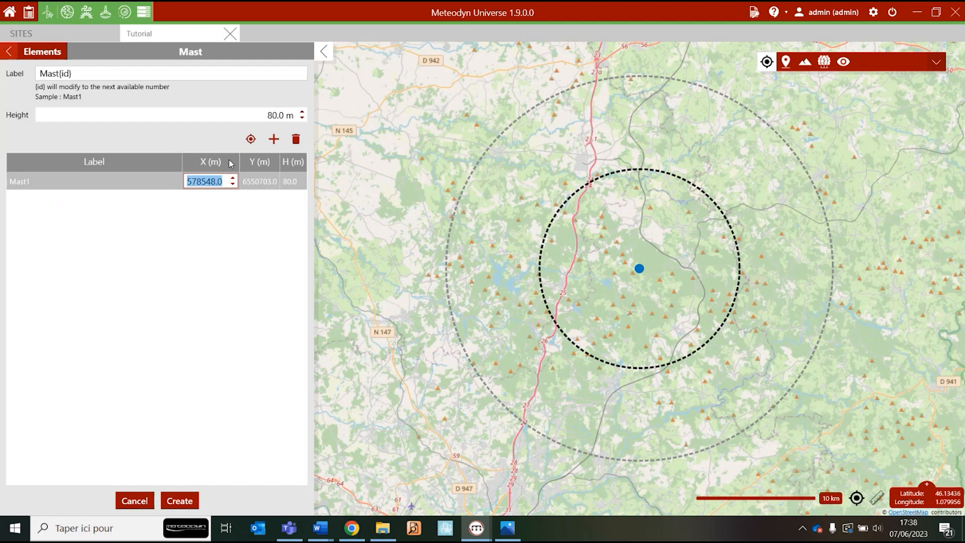
Place two more 80 m masts on the map, at about X 574934, Y 6552639 and X 579807, Y 6554192.
click(250, 139)
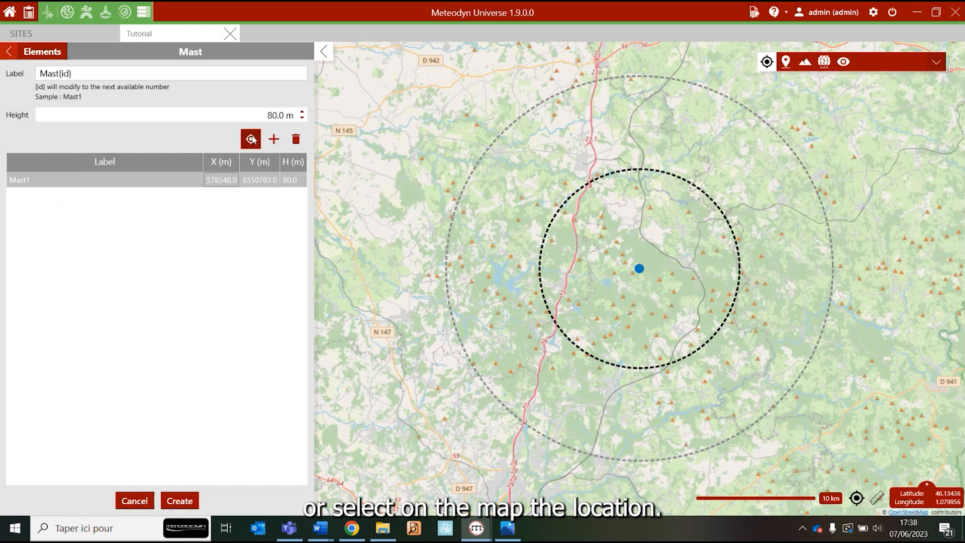
click(596, 247)
click(653, 226)
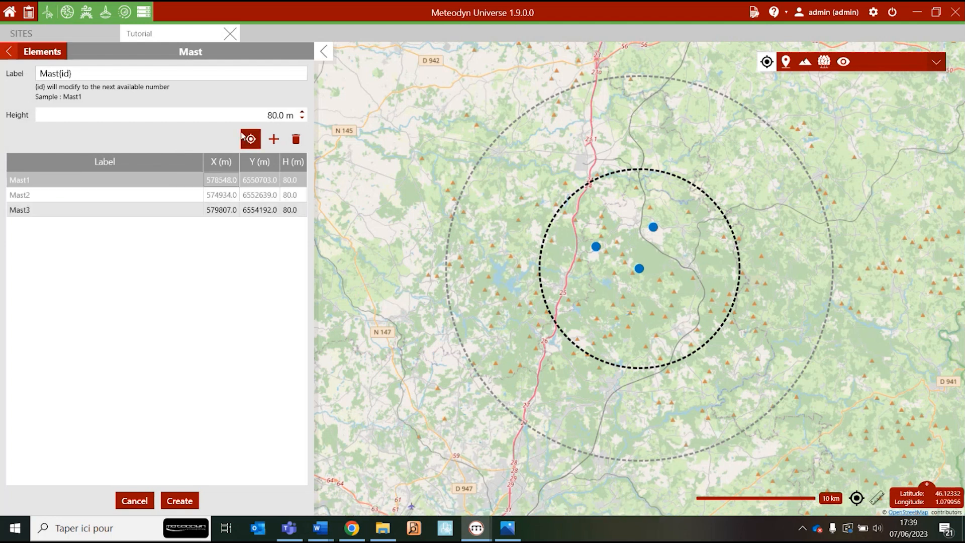
Set the mast height to 50 m and place a fourth mast at about X 574553, Y 6548539.
click(250, 117)
text(50)
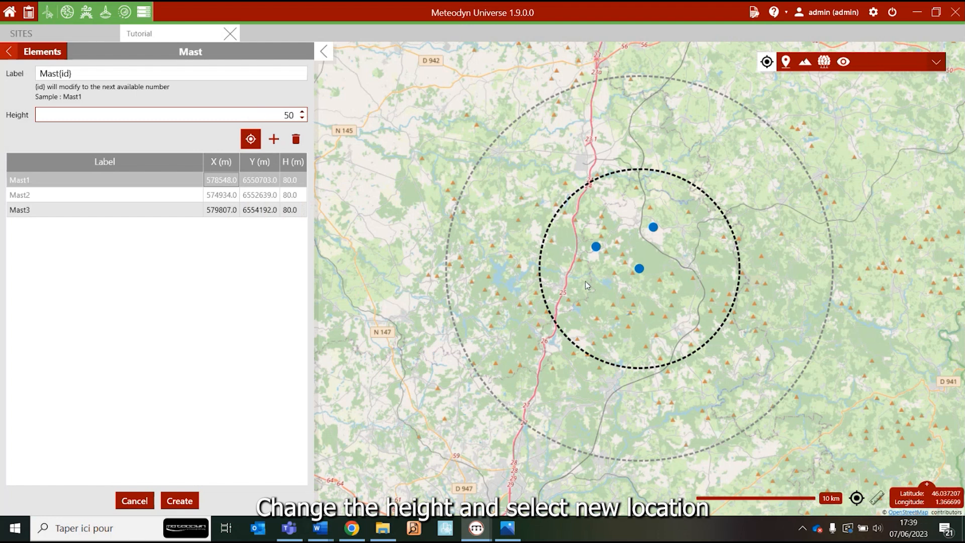
click(593, 295)
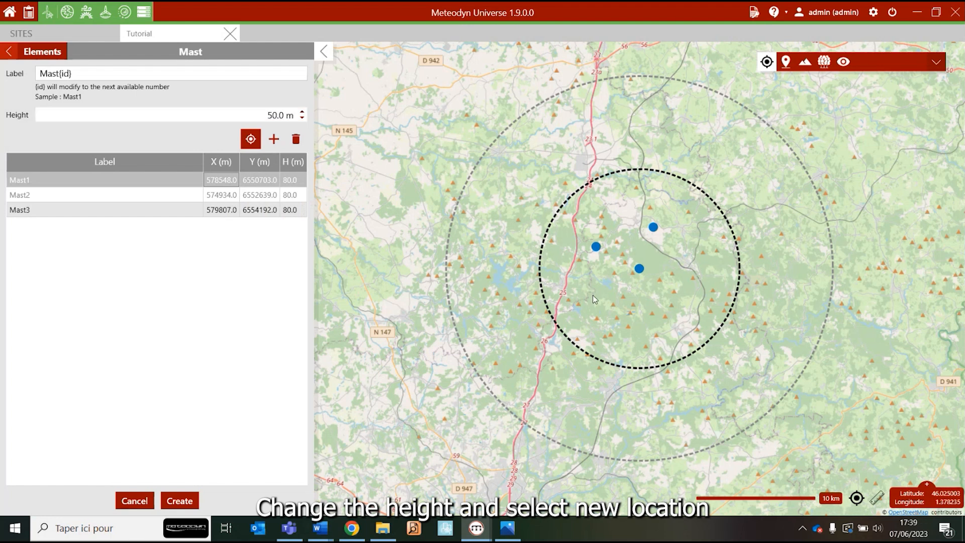
Set the height of Mast2 to 70 m, create the four masts and return to the elements list.
click(294, 196)
click(294, 196)
text(70.0)
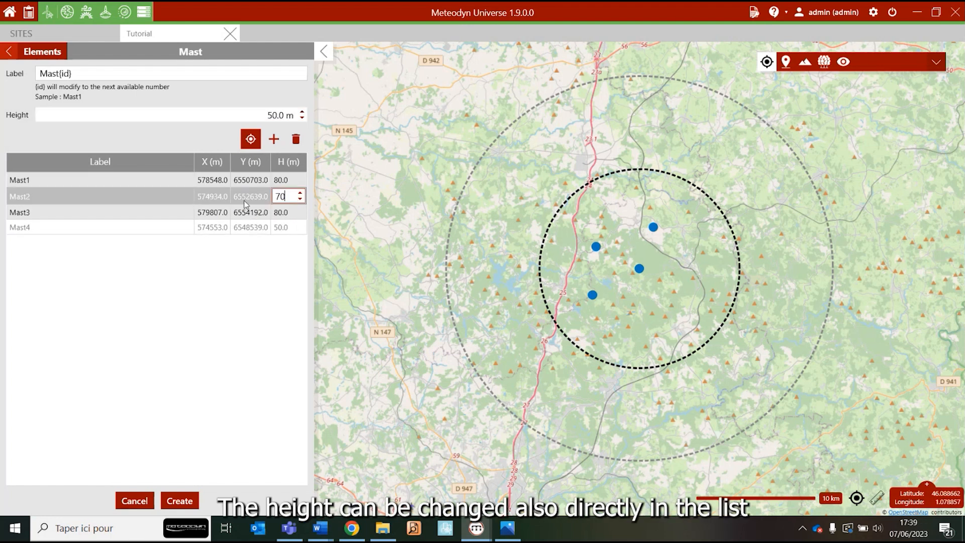
click(184, 500)
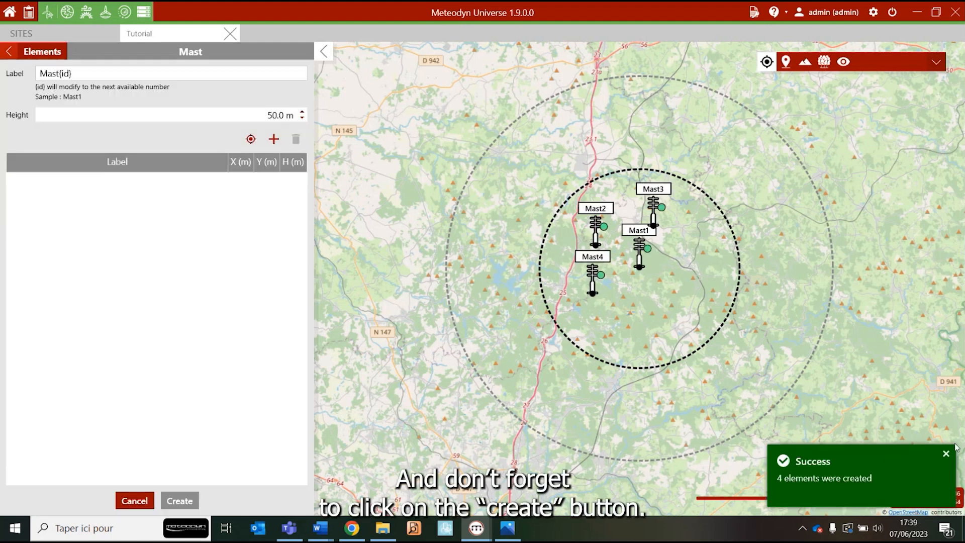
click(946, 453)
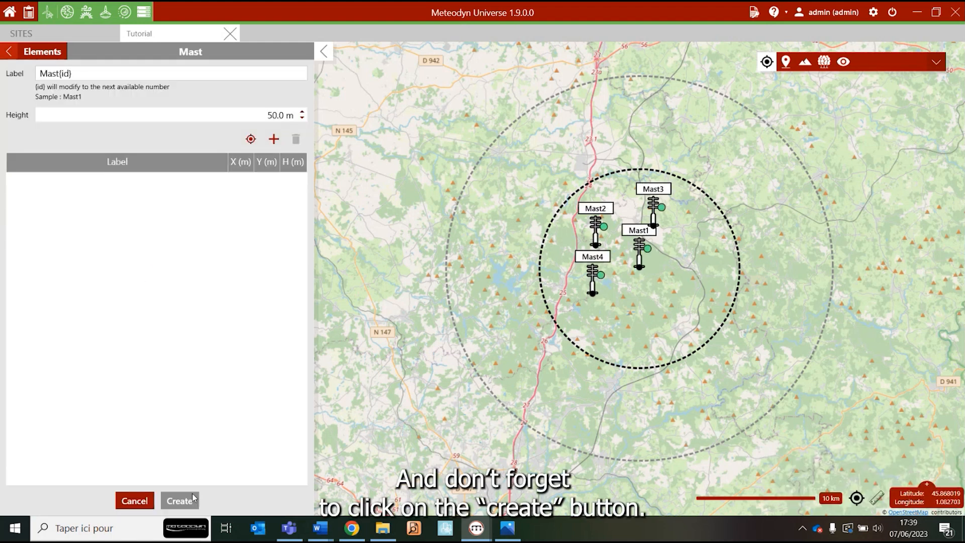
click(12, 54)
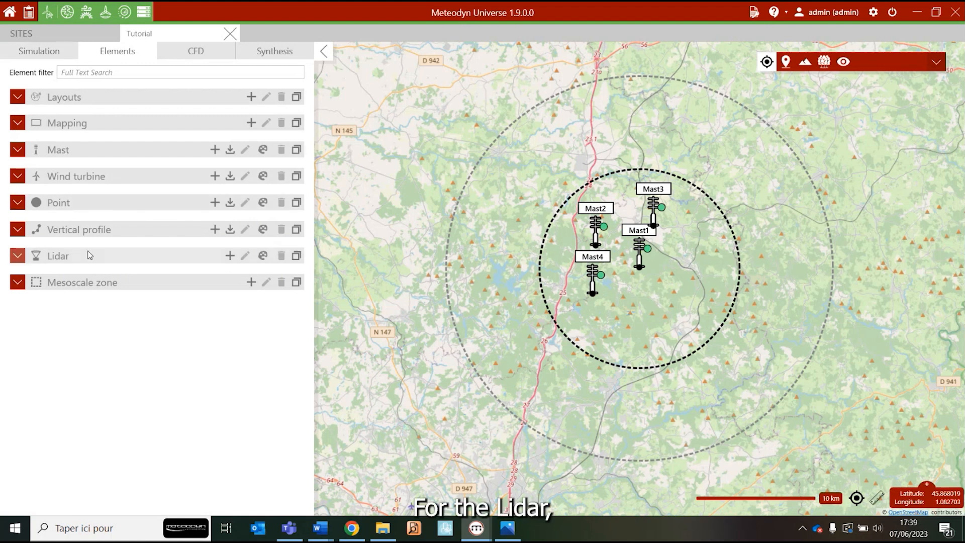
Start a new lidar and replace its default 80 m measurement height with 20 m.
click(230, 255)
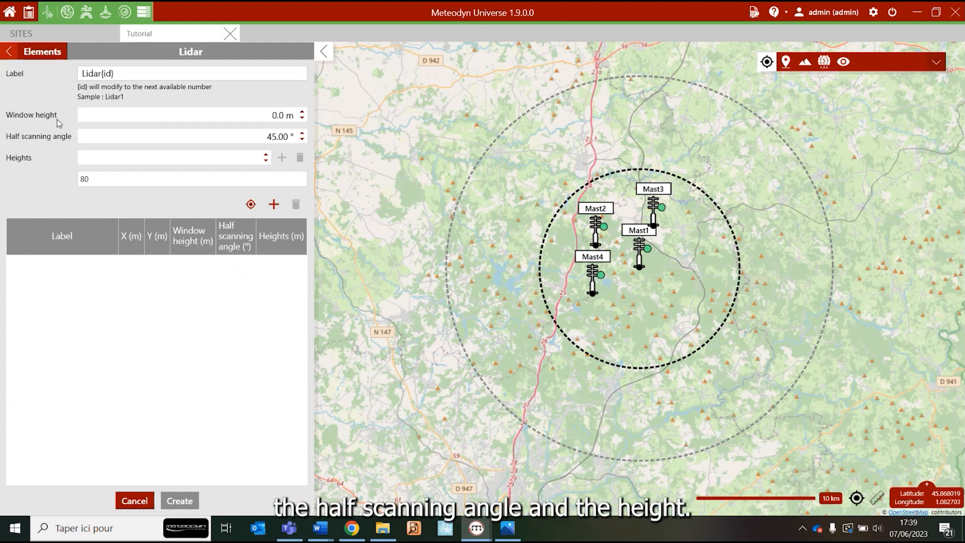
click(85, 179)
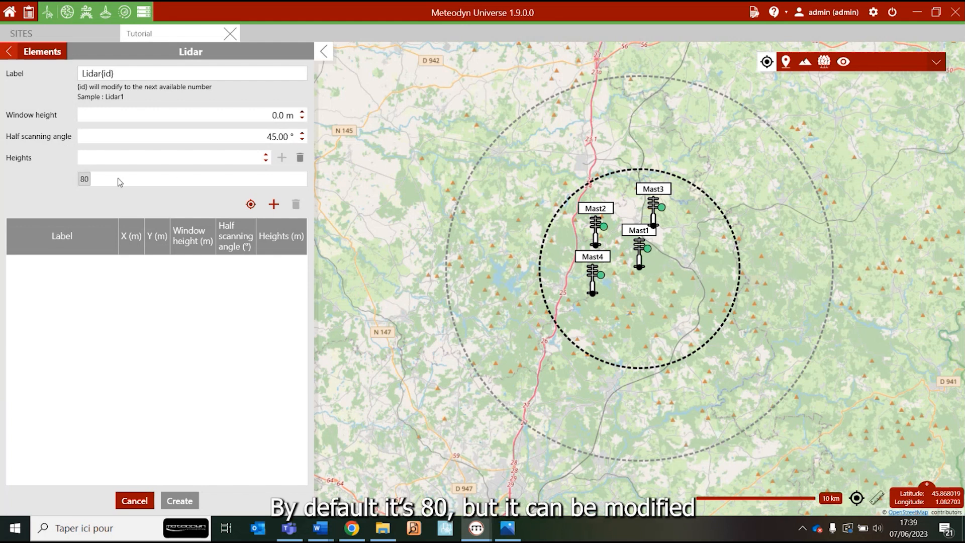
click(300, 158)
click(226, 158)
text(20)
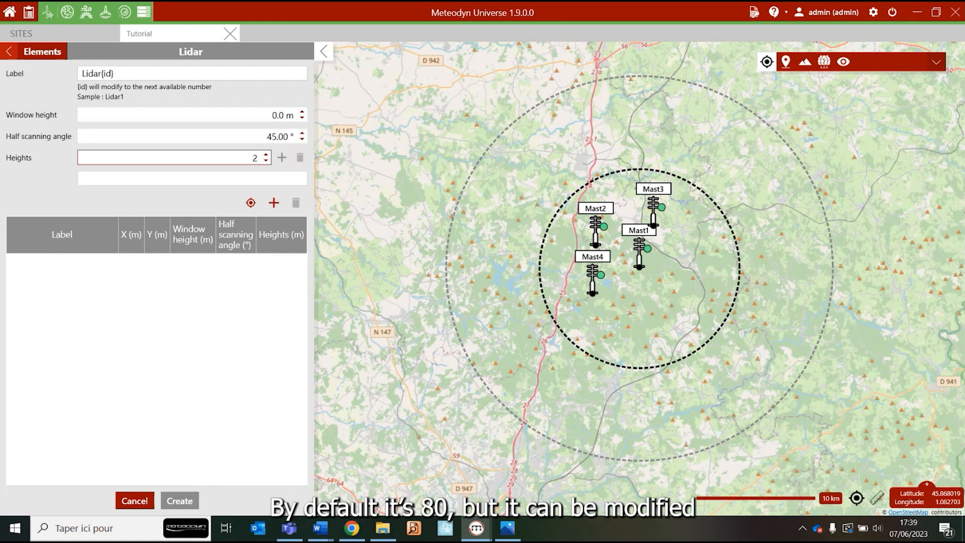
click(282, 157)
Add 50 m and 70 m to the lidar's measurement heights.
click(252, 158)
text(50)
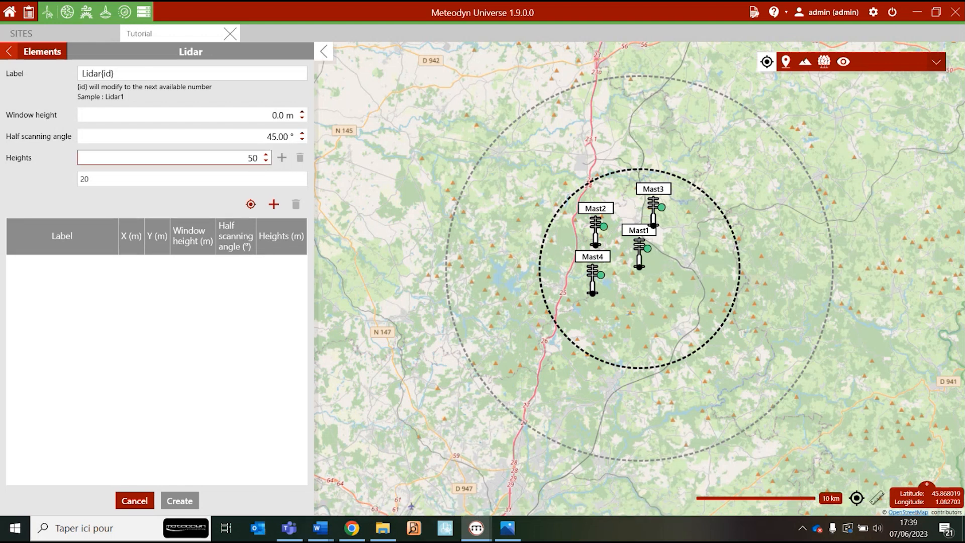
click(282, 158)
click(242, 159)
text(7)
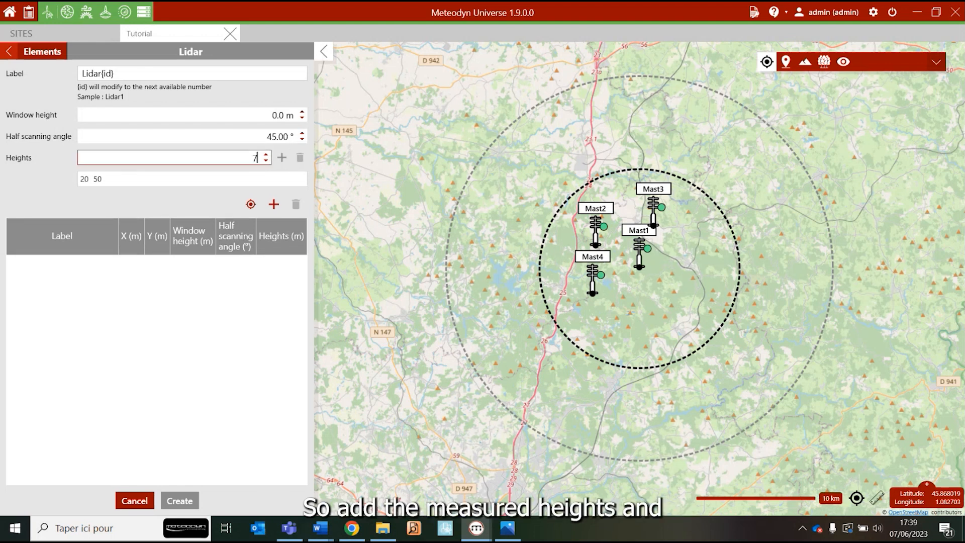
click(282, 157)
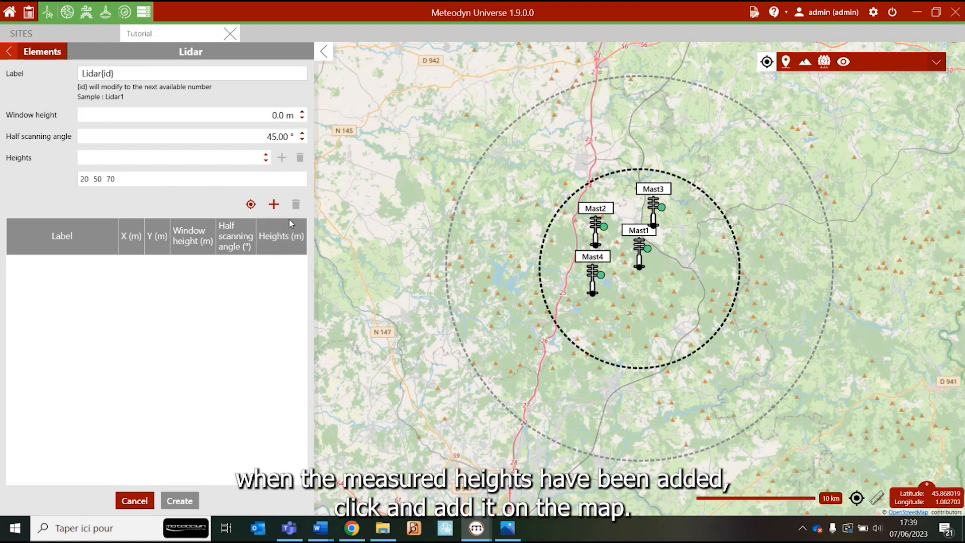
Place the lidar south of Mast1 at about X 578118, Y 6548297, and create it with its lowest height changed to 30 m.
click(274, 204)
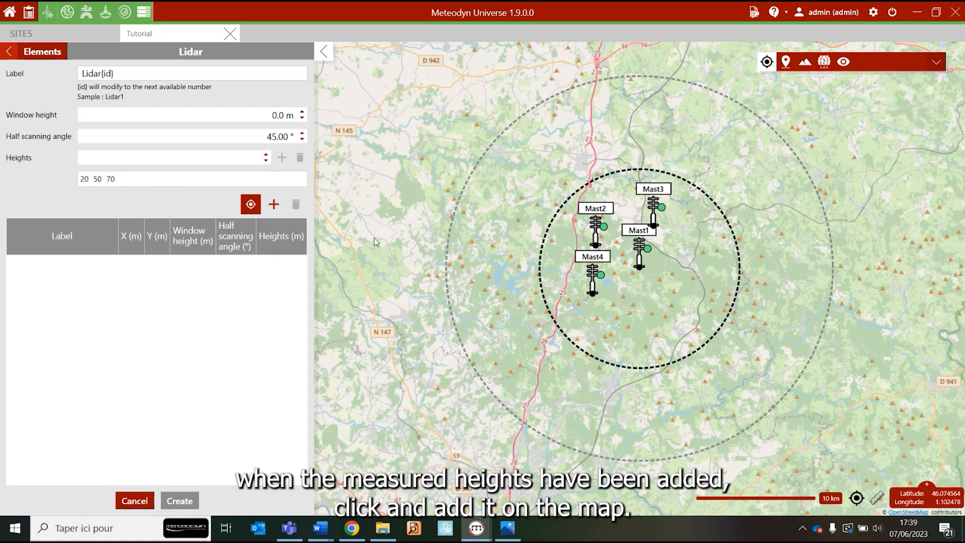
click(635, 297)
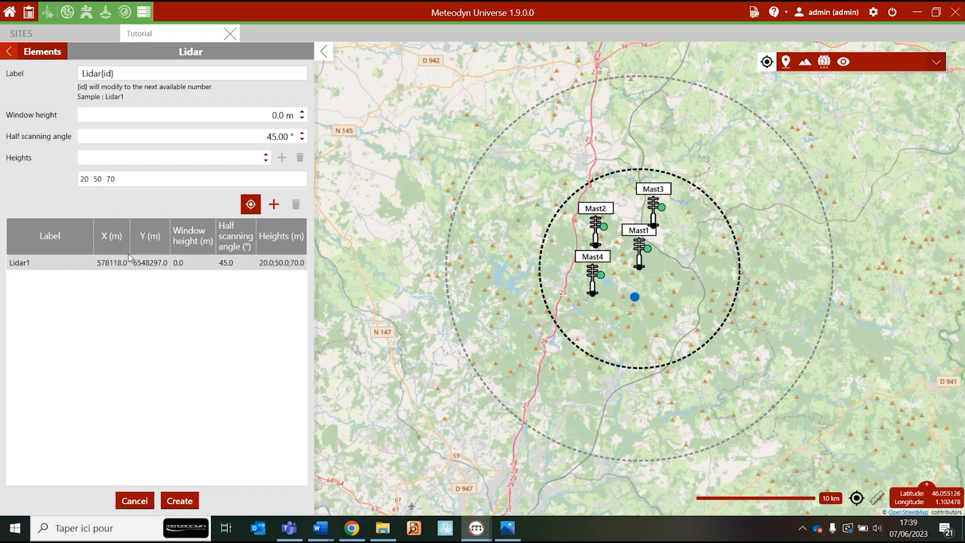
double_click(267, 264)
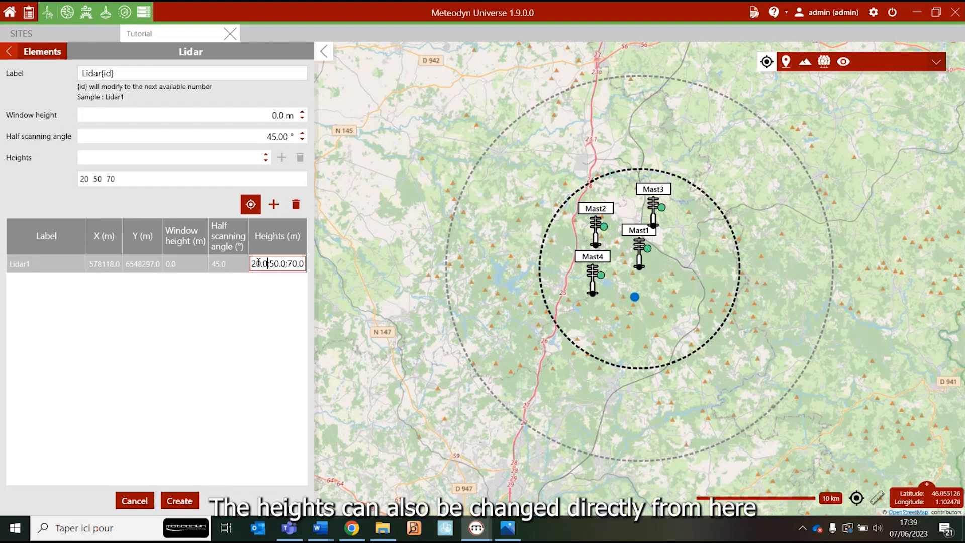
key(BackSpace)
text(3)
click(203, 301)
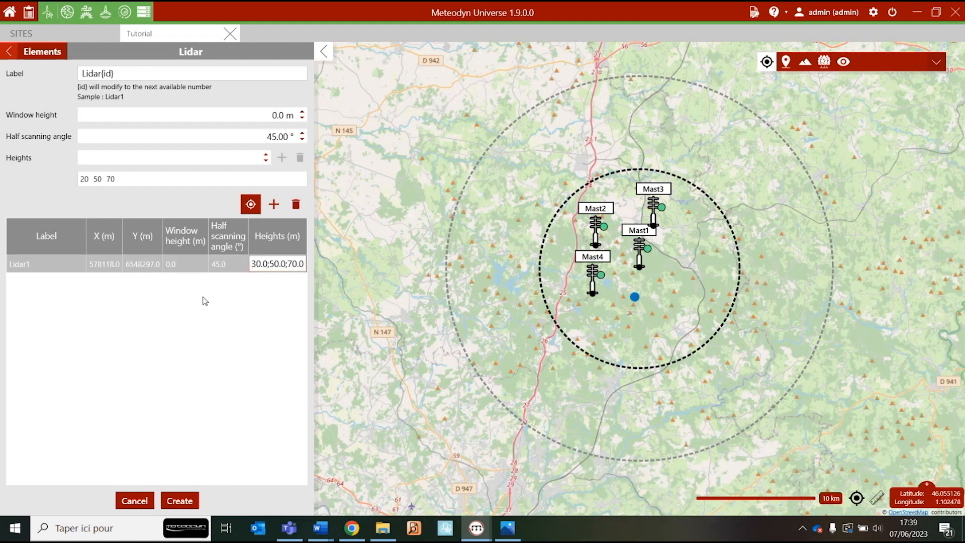
click(181, 500)
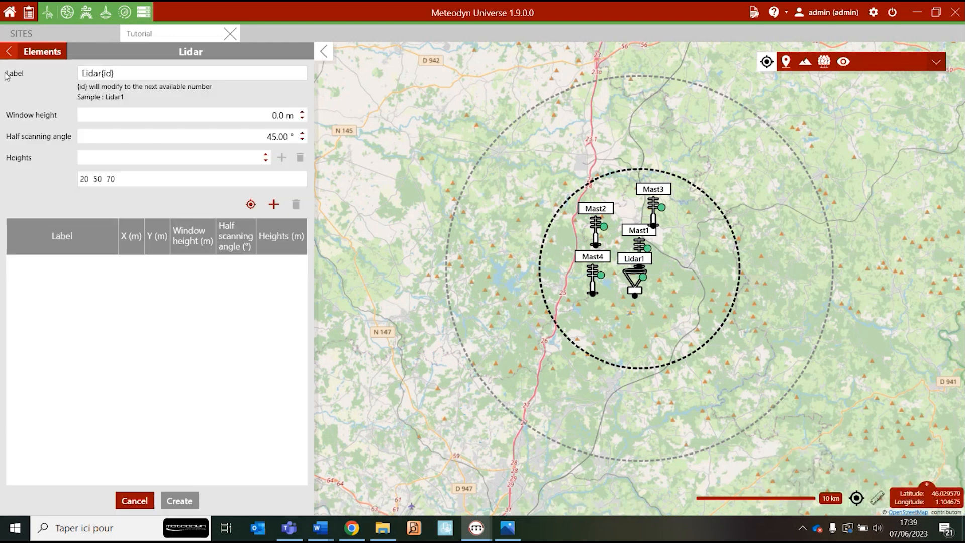
click(11, 56)
Start a new mesoscale zone and draw it about 2542 by 2547 m on the map, east of Mast1.
click(17, 282)
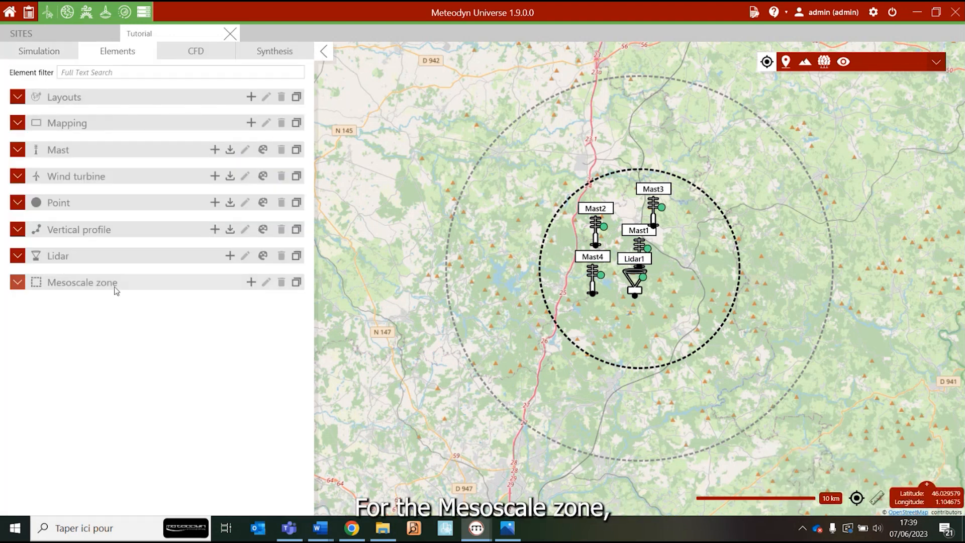
click(250, 283)
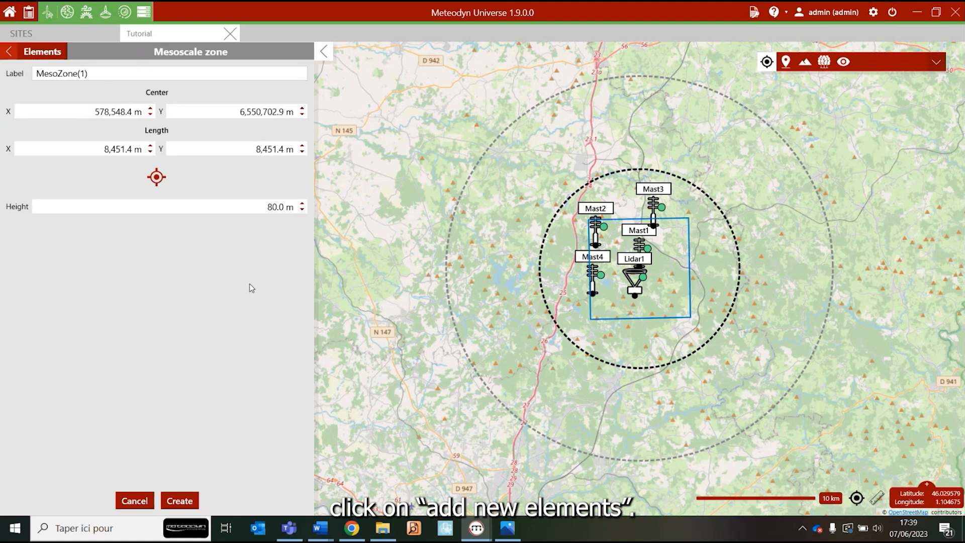
click(151, 181)
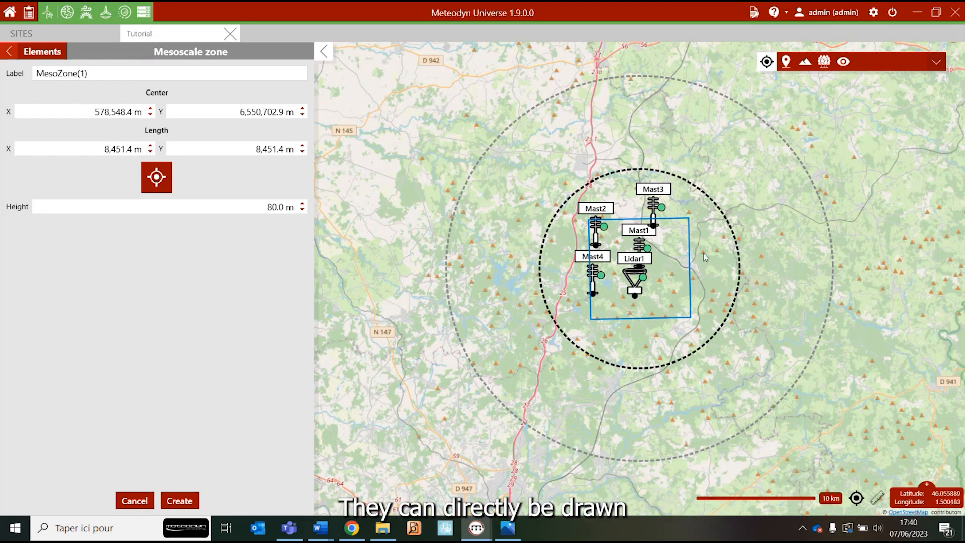
drag(676, 243, 706, 271)
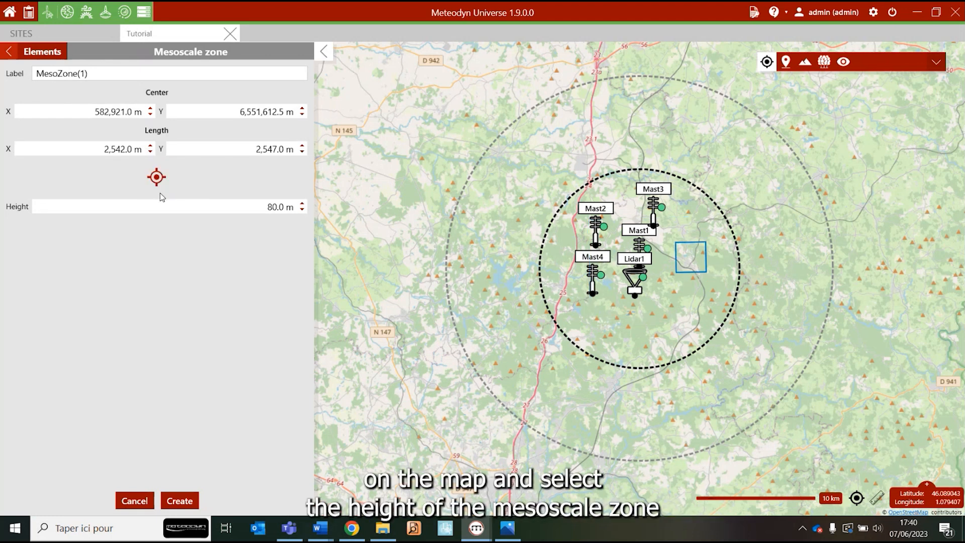
Set the mesoscale zone's height to 100 m, create the zone and return to the collapsed elements list.
click(199, 206)
text(1)
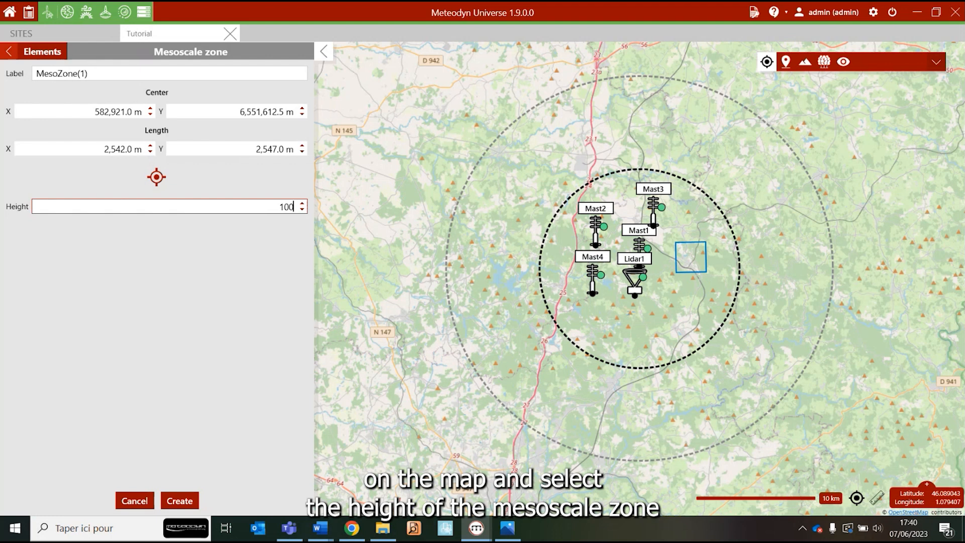
text(00)
click(181, 501)
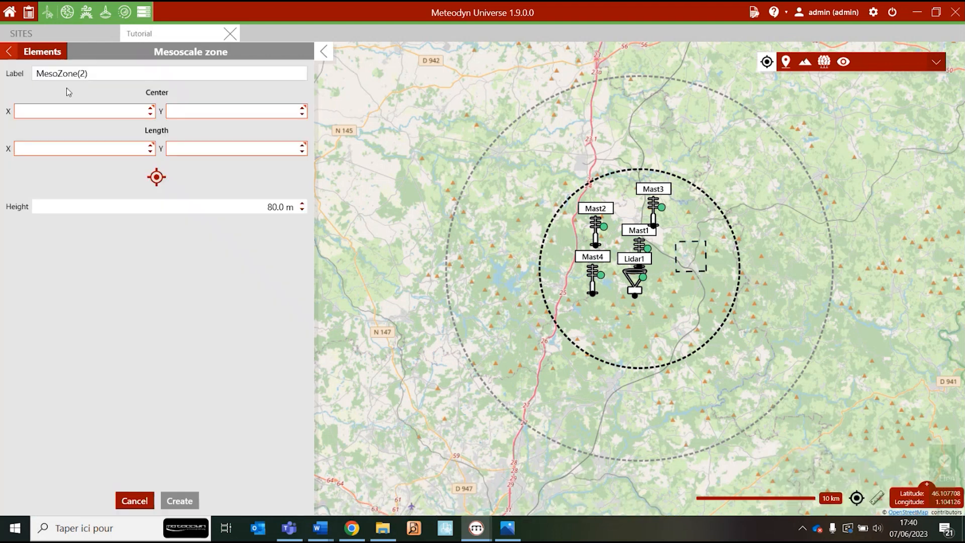
click(134, 501)
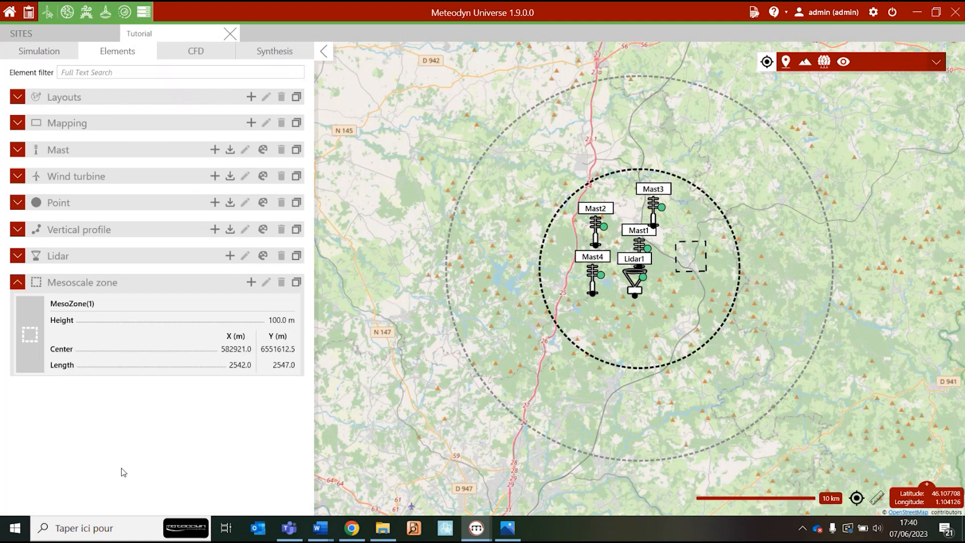
click(17, 283)
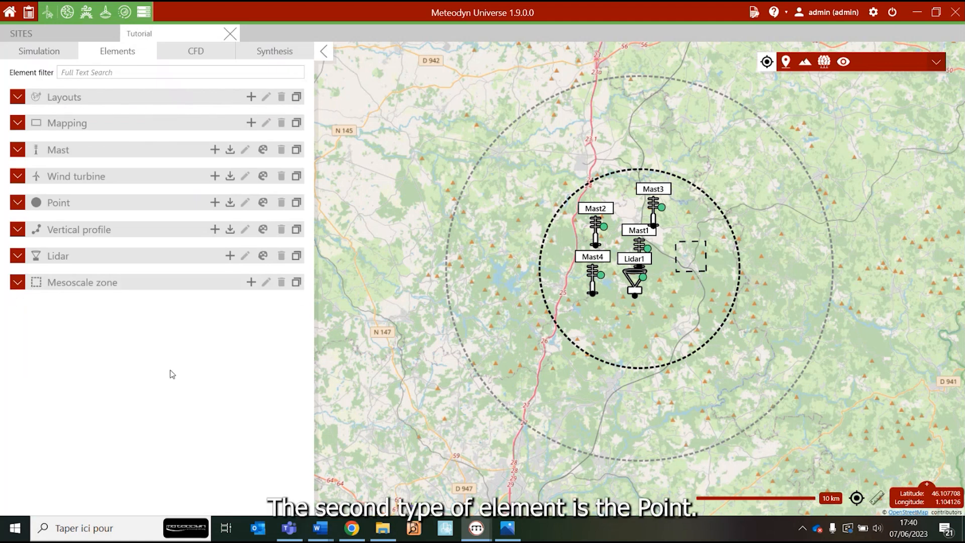
Create an 80 m high point south of the mesoscale zone at about X 582068, Y 6548177, and return to the elements list.
click(79, 205)
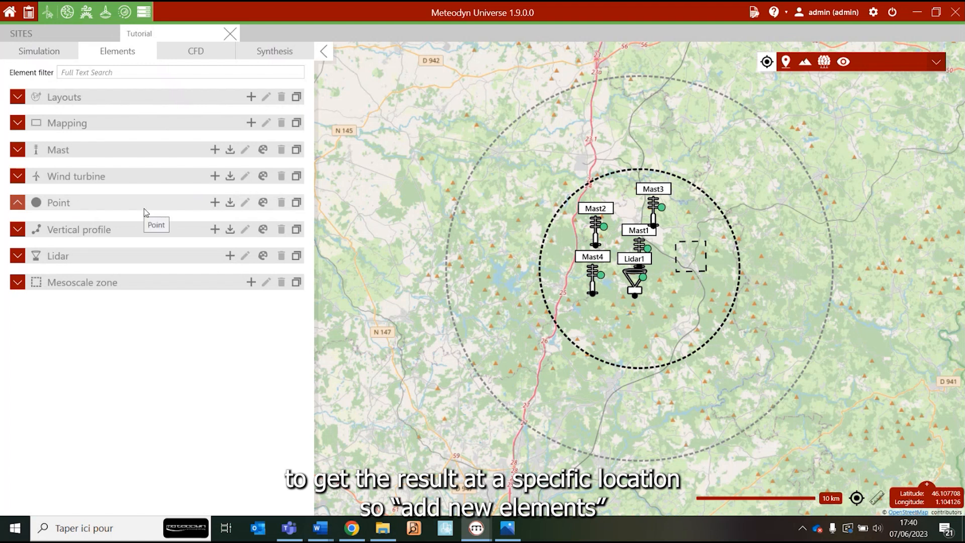
click(211, 204)
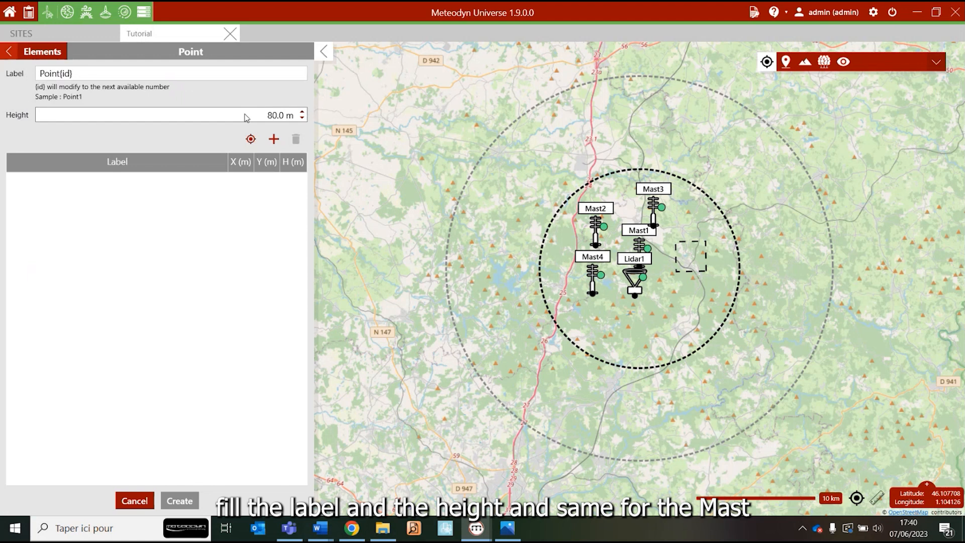
click(251, 139)
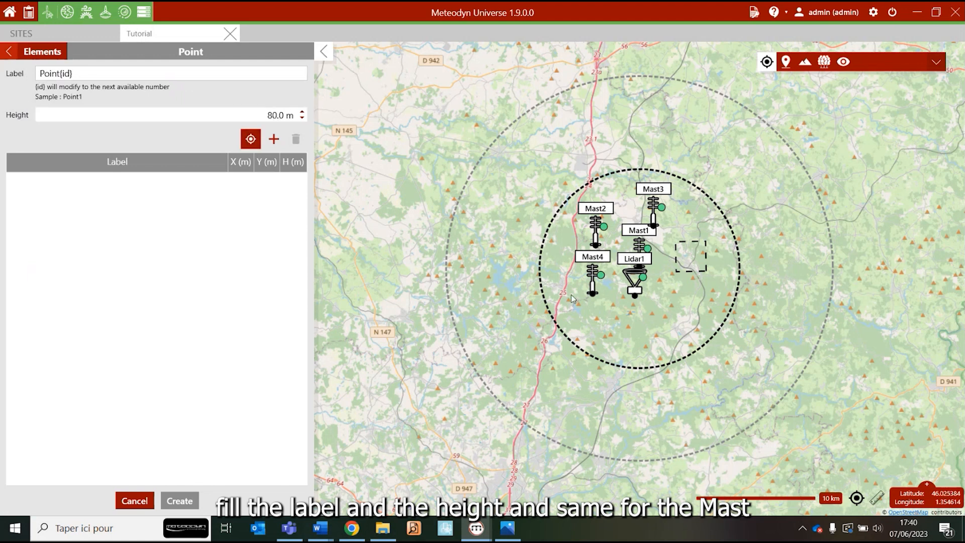
click(682, 298)
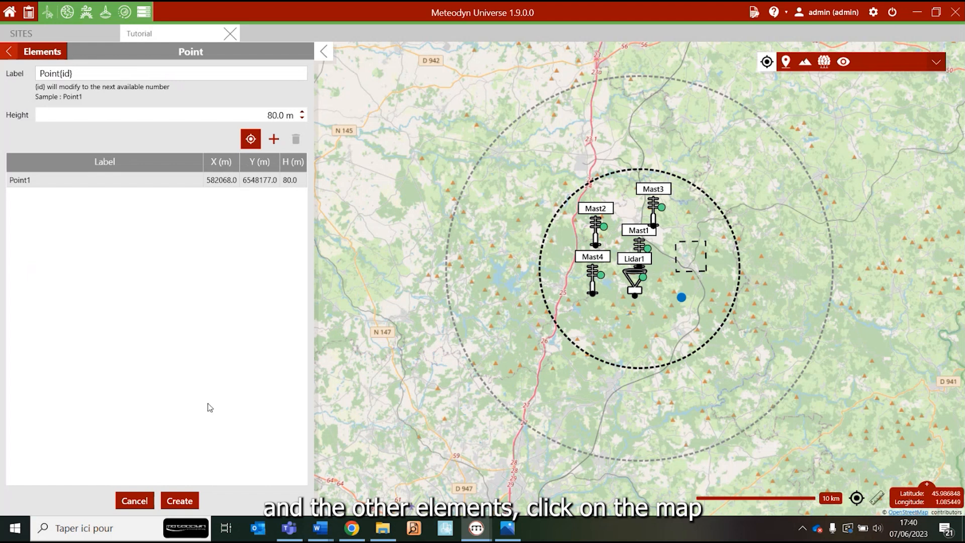
click(182, 501)
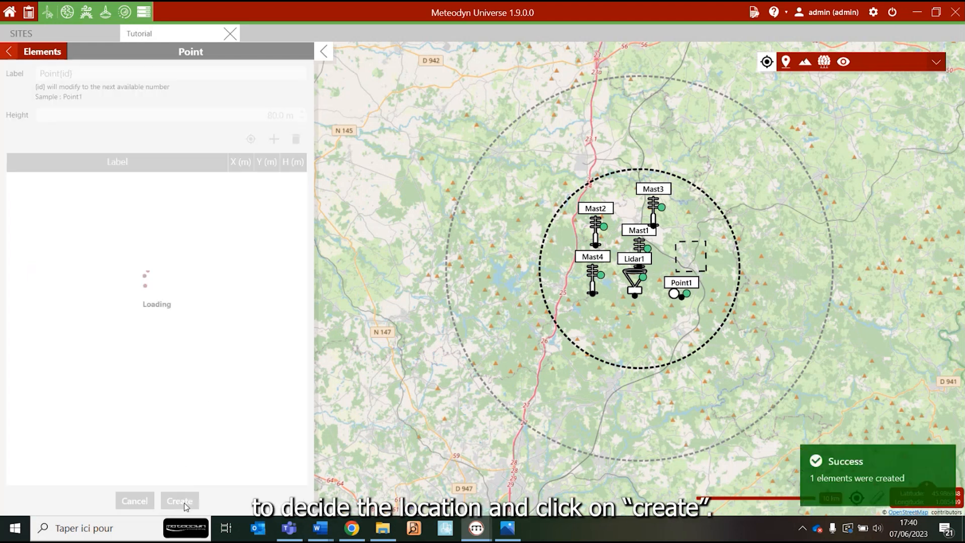
click(8, 52)
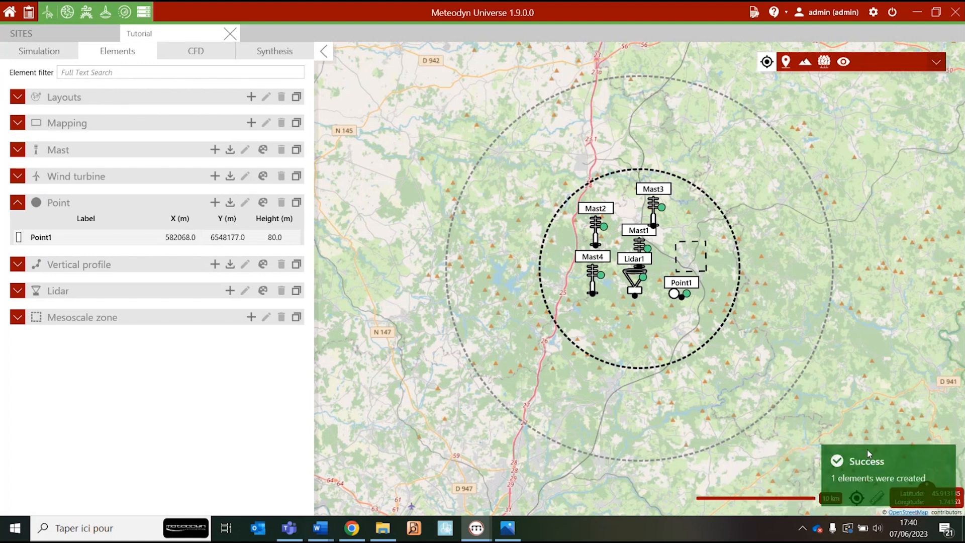
Start a new vertical profile element.
click(94, 273)
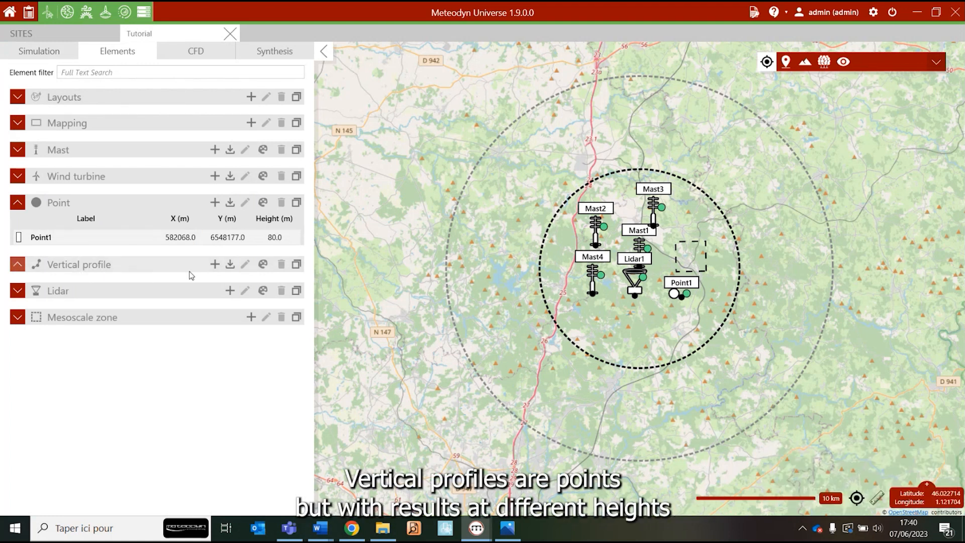
click(215, 264)
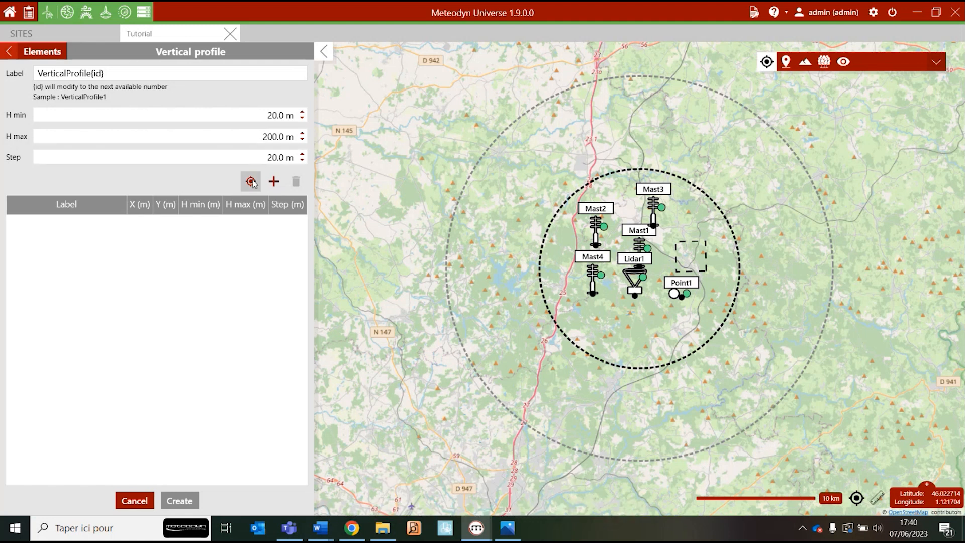
Try a height step of 50 m for the vertical profile and set it back to 20 m.
click(267, 155)
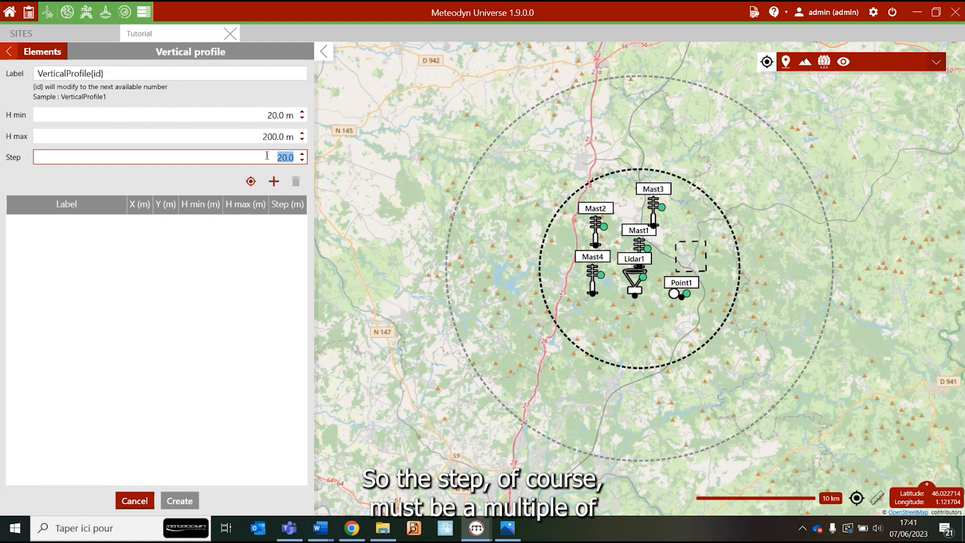
text(50)
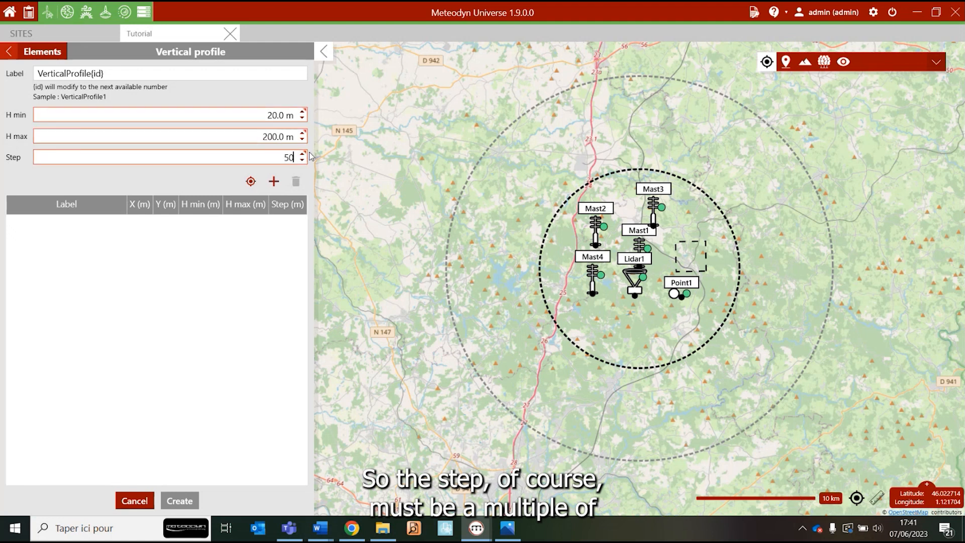
mouse_move(309, 155)
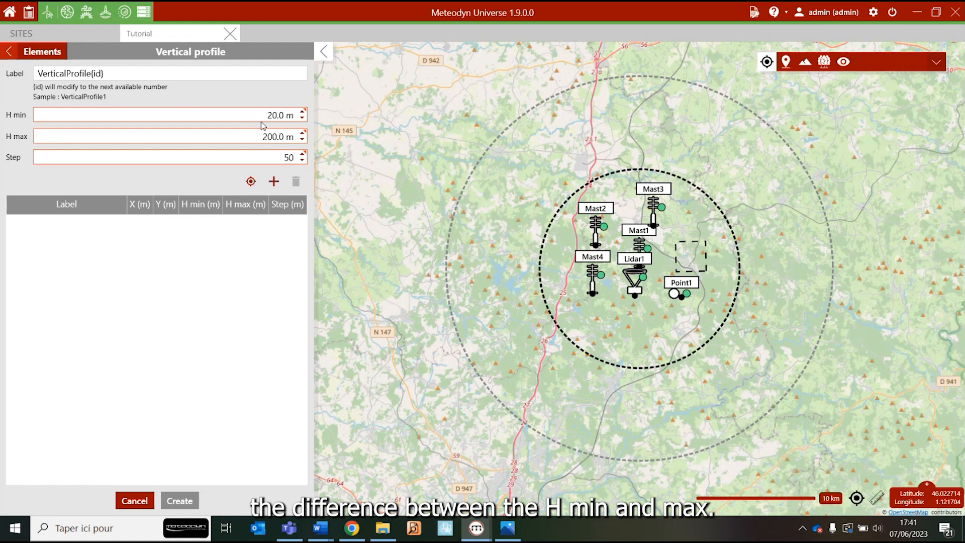
click(289, 158)
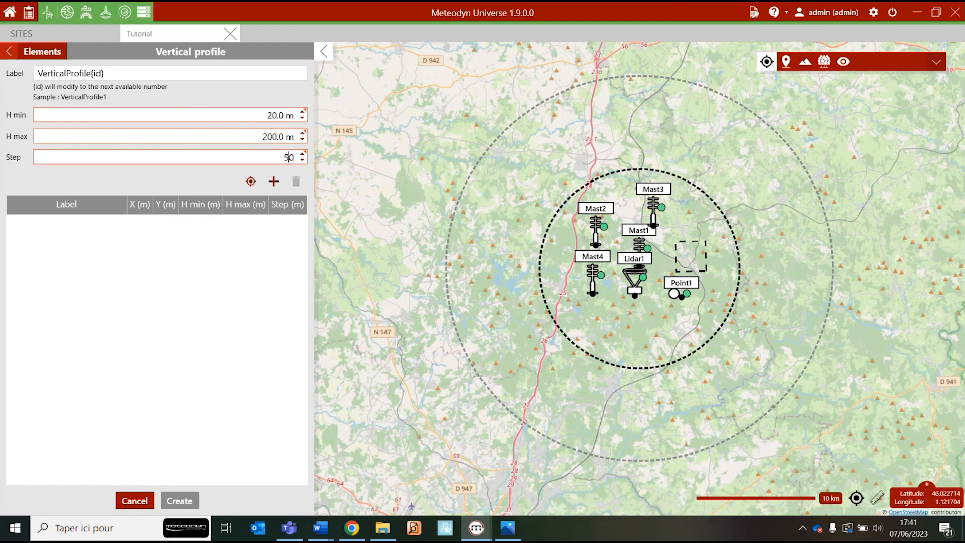
key(BackSpace)
text(2)
Place the vertical profile southwest of Lidar1 at about X 576052, Y 6547025, create it and collapse the element lists.
click(250, 181)
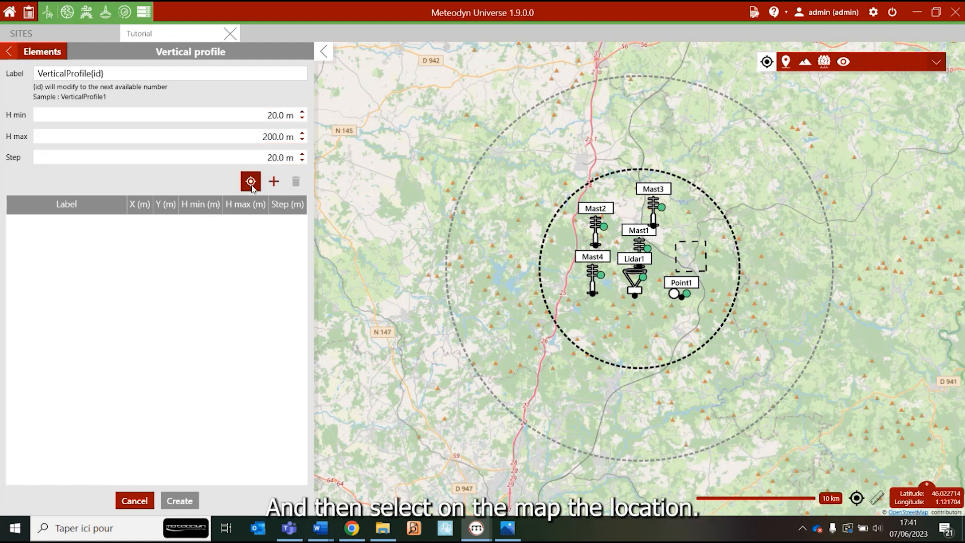
click(610, 312)
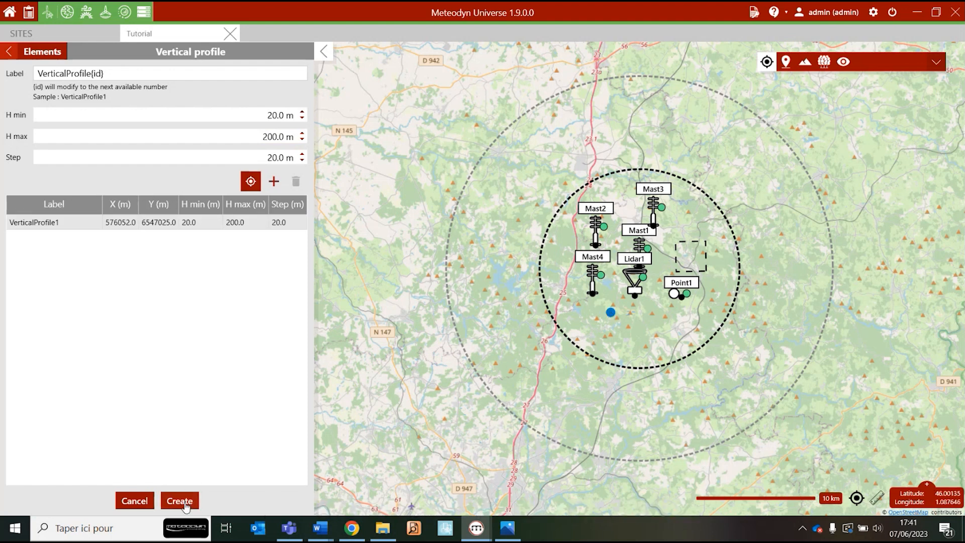
click(182, 499)
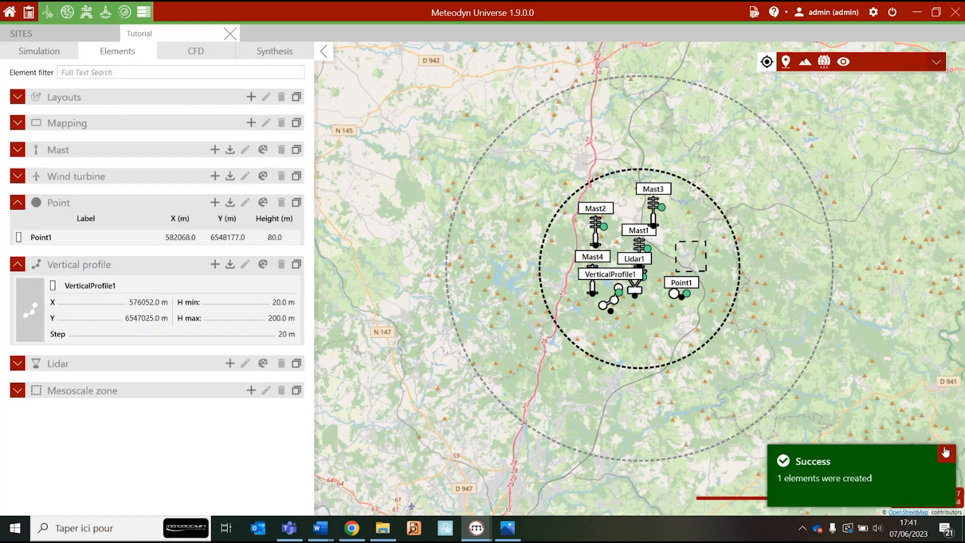
click(18, 260)
click(18, 202)
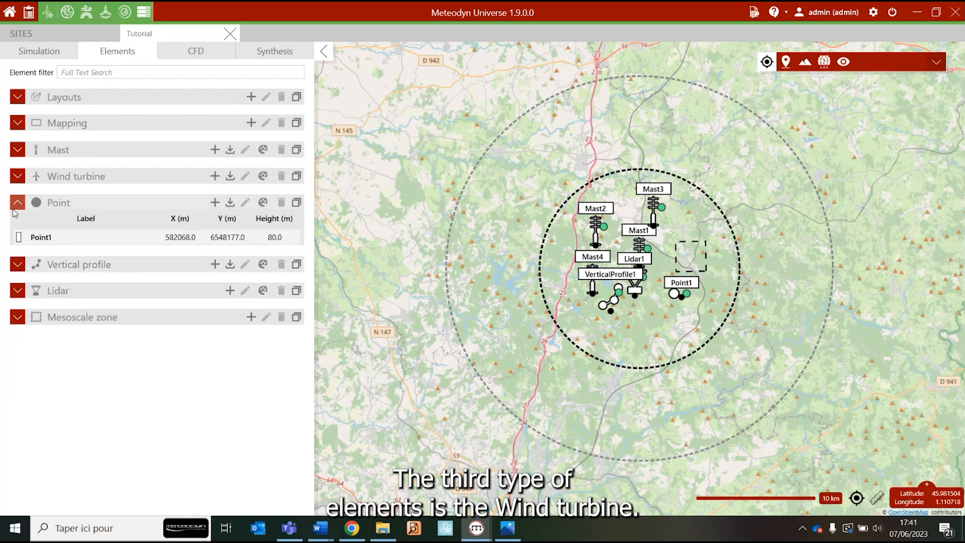
Start a new wind turbine element and change its label to WT{id}.
click(67, 181)
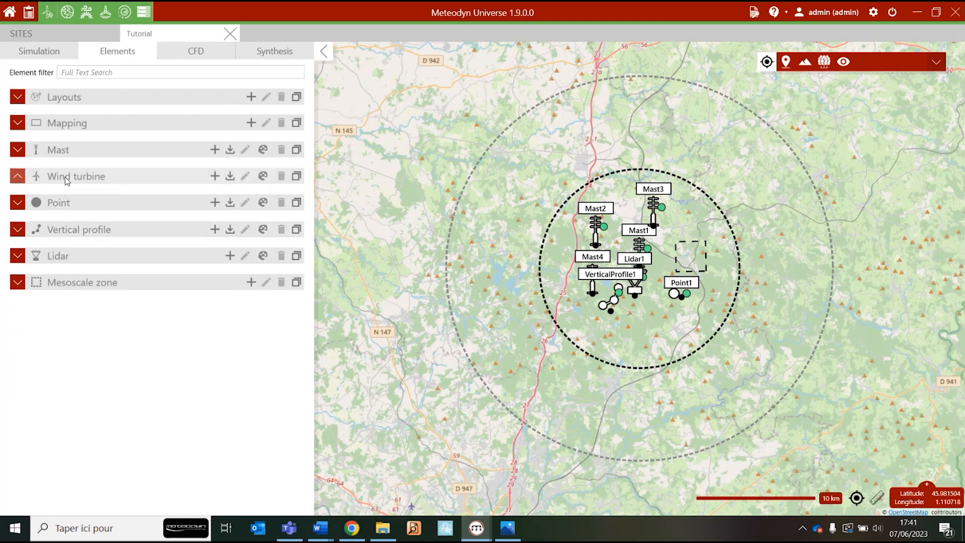
click(215, 177)
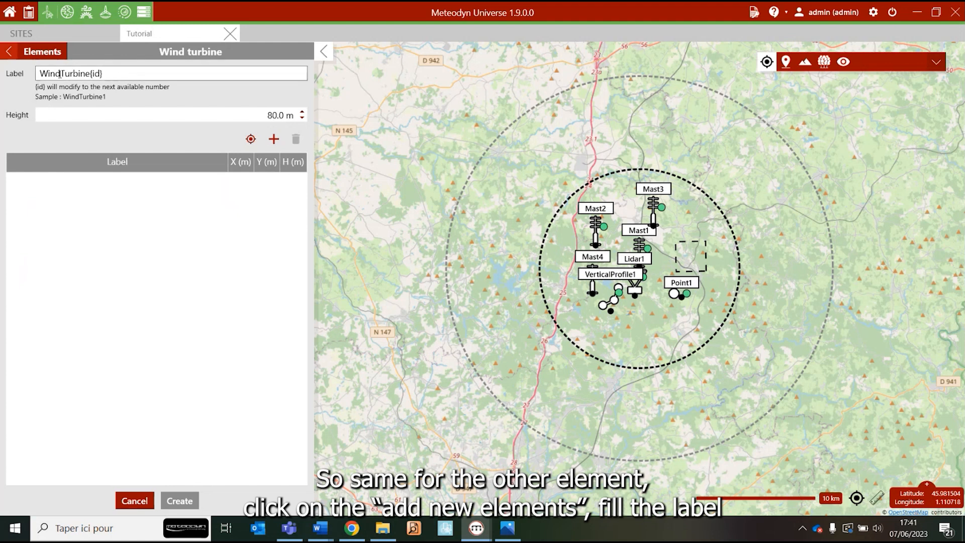
drag(90, 74, 14, 73)
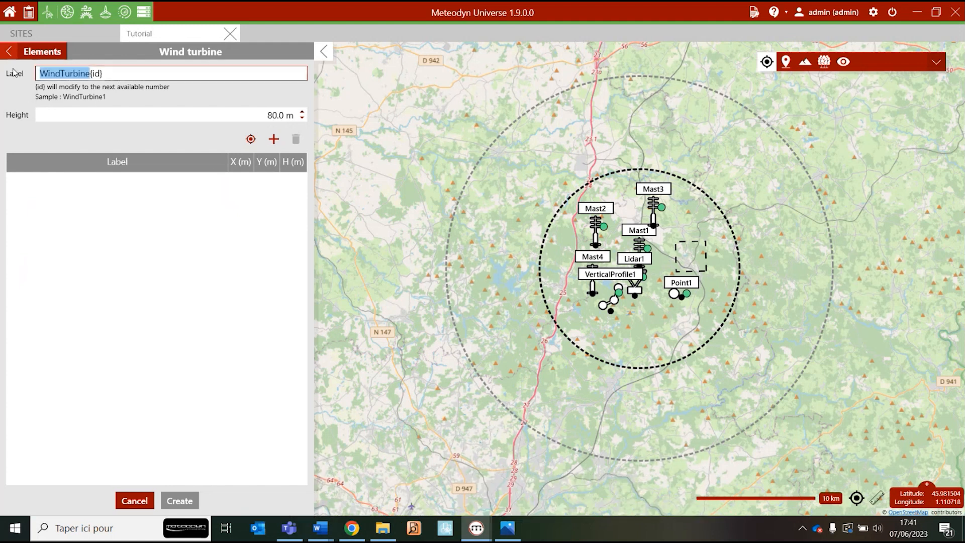
text(WT)
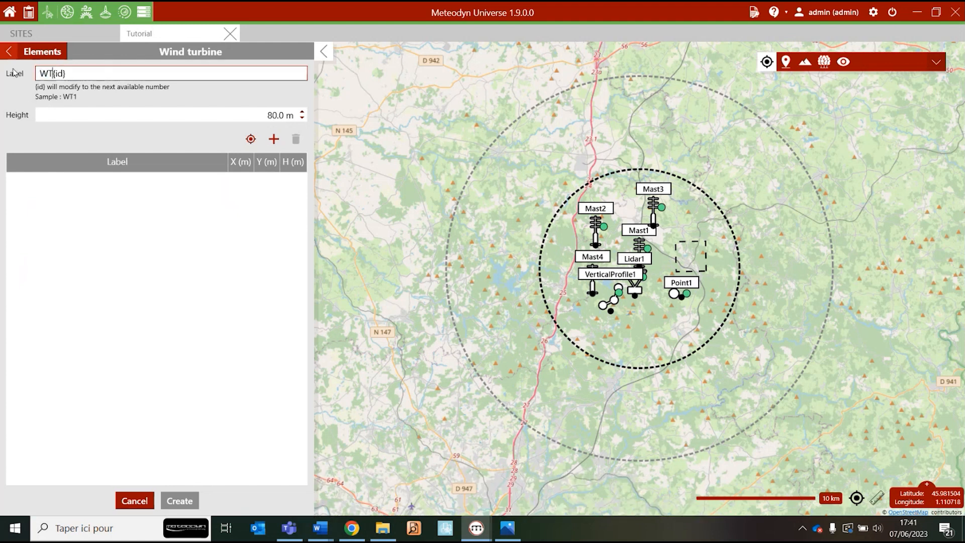
Place two wind turbines at about X 578917, Y 6545696 and X 582550, Y 6546685, create them and return to the elements list.
click(252, 141)
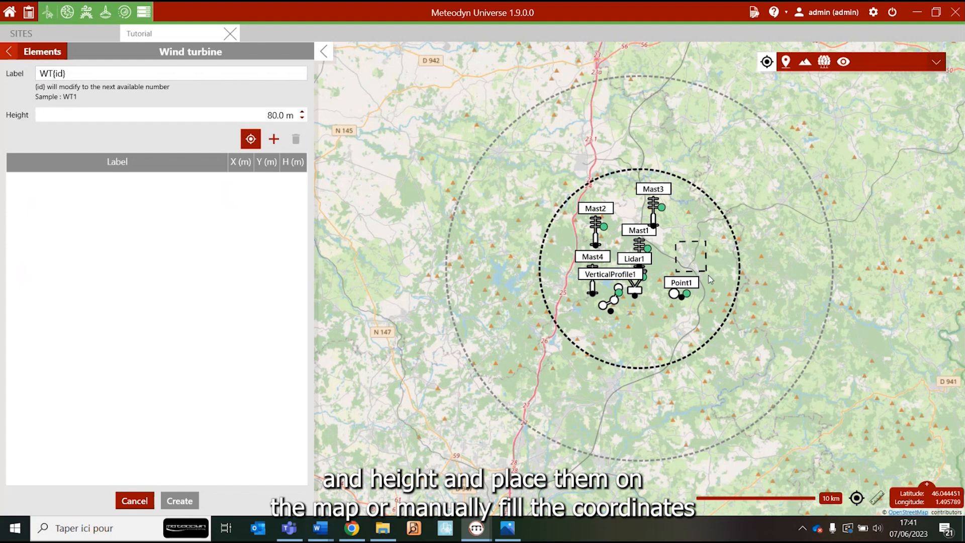
click(645, 328)
click(687, 315)
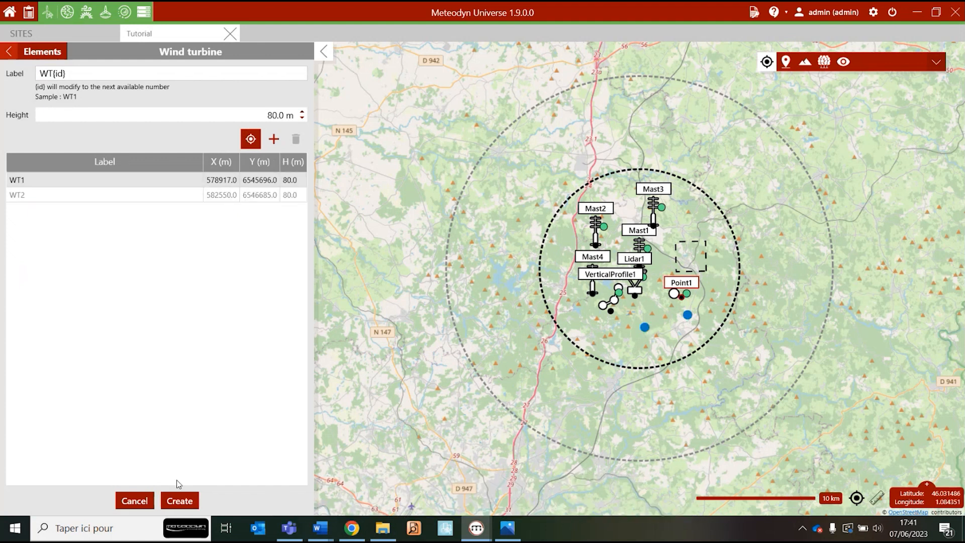
click(180, 501)
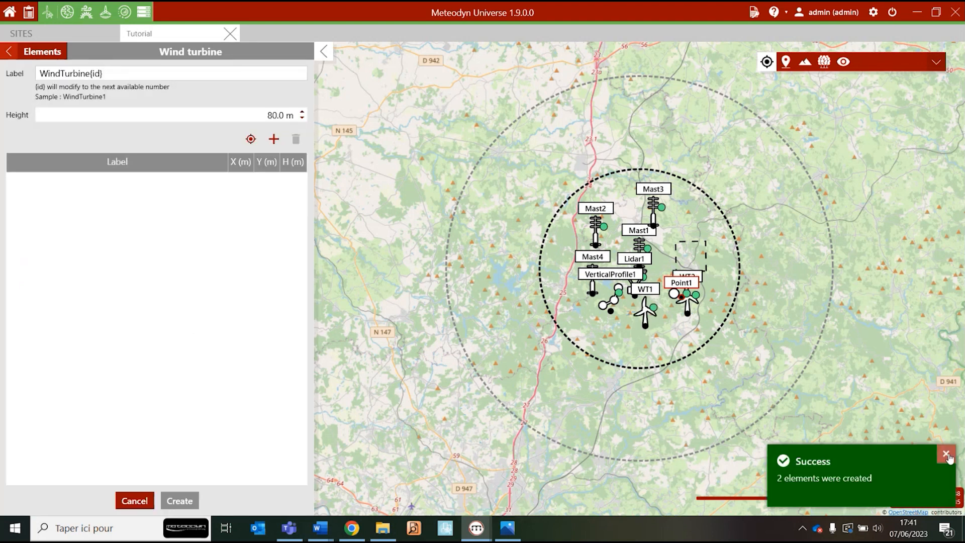
click(9, 56)
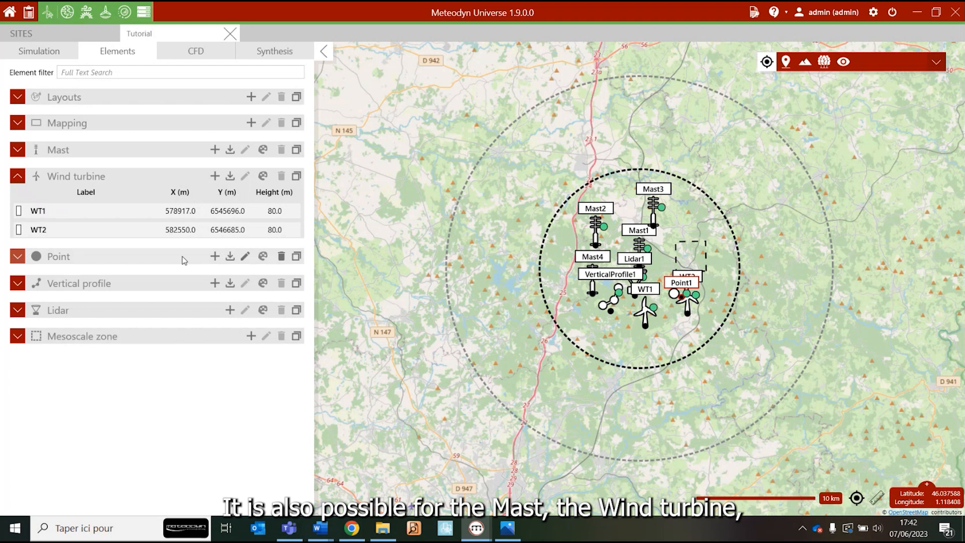
Import additional wind turbines from the file wt_layout.txt in the Input data folder.
click(230, 177)
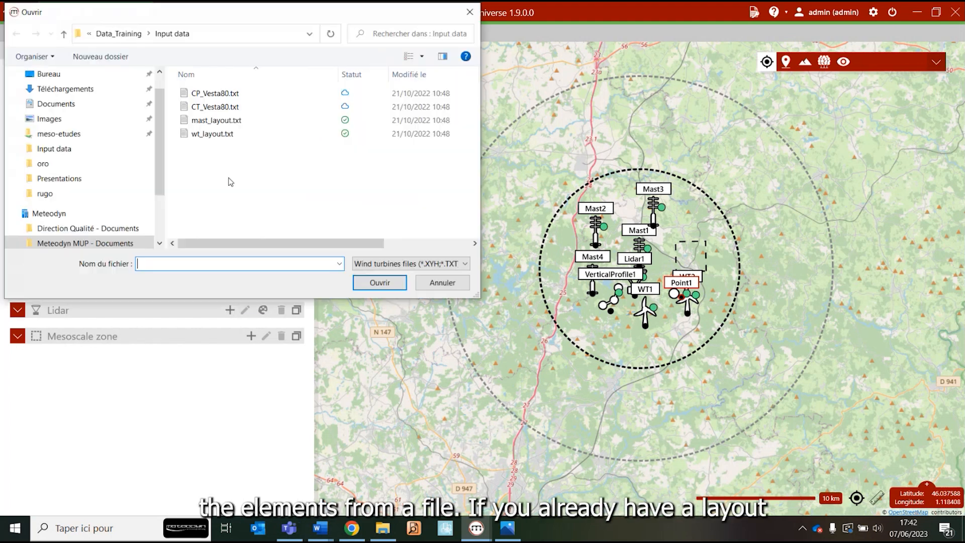
click(217, 143)
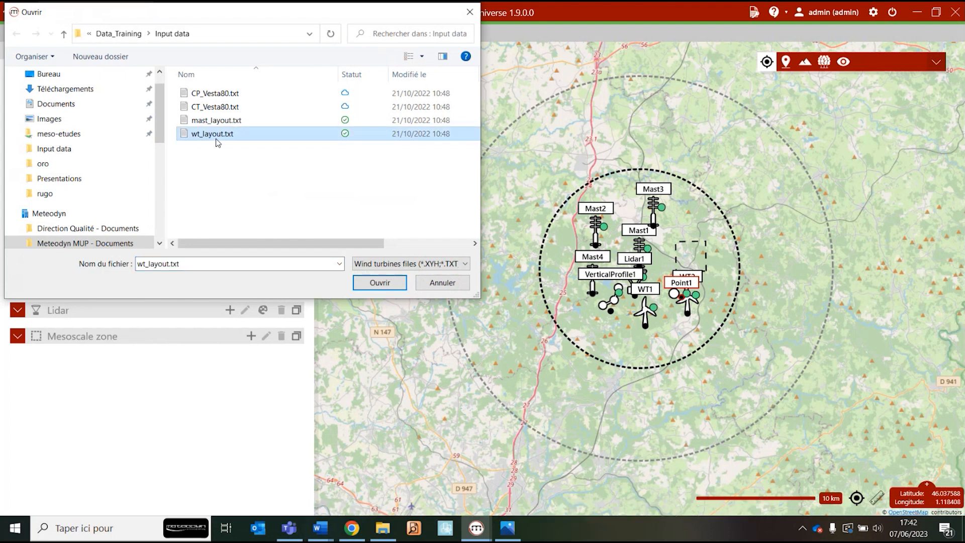
click(378, 285)
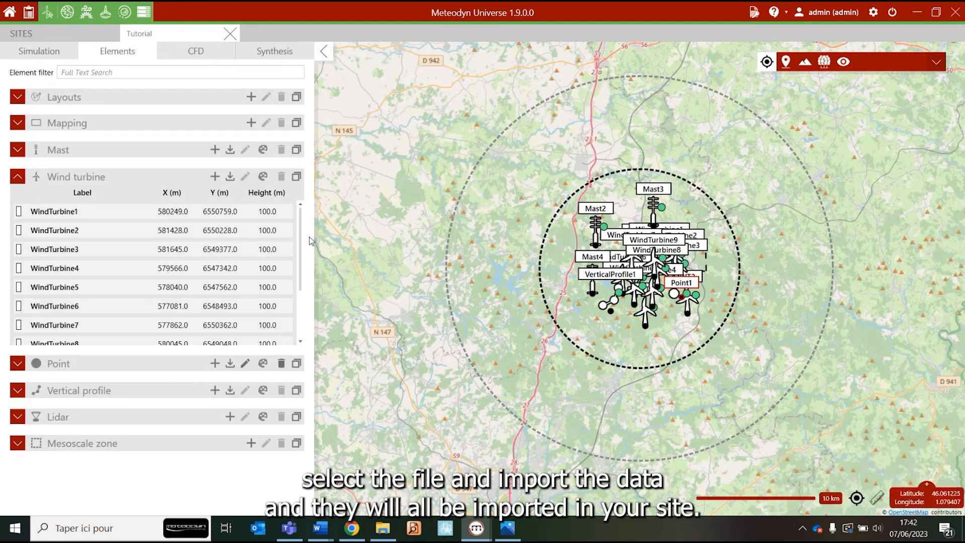
Select wind turbines WT1 and WT2 together and color them light green.
scroll(271, 226, down, 3)
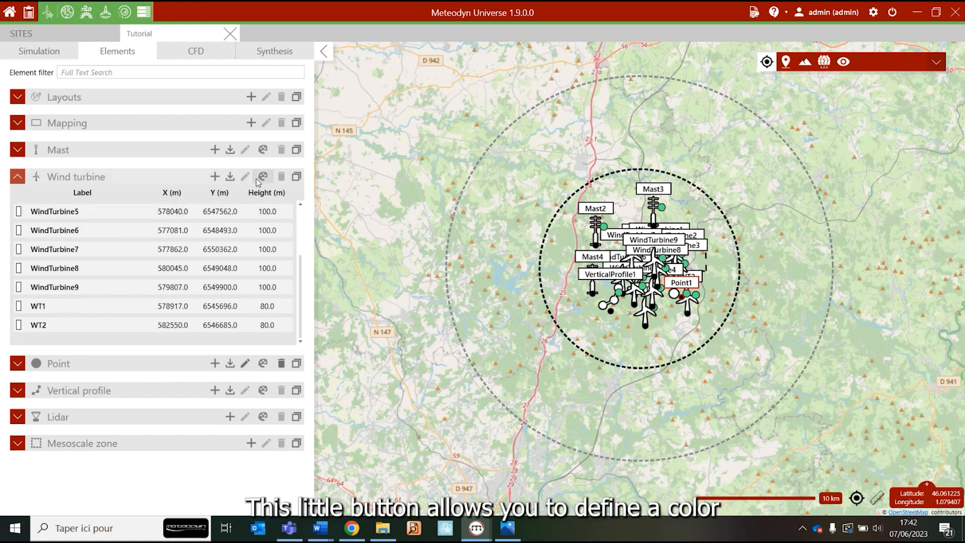
click(75, 305)
shift+click(75, 325)
click(263, 176)
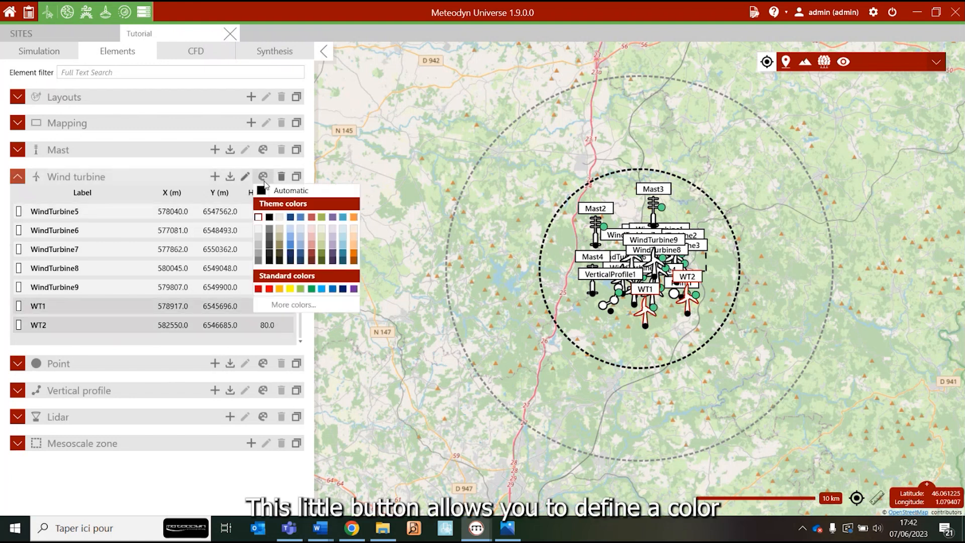
click(300, 289)
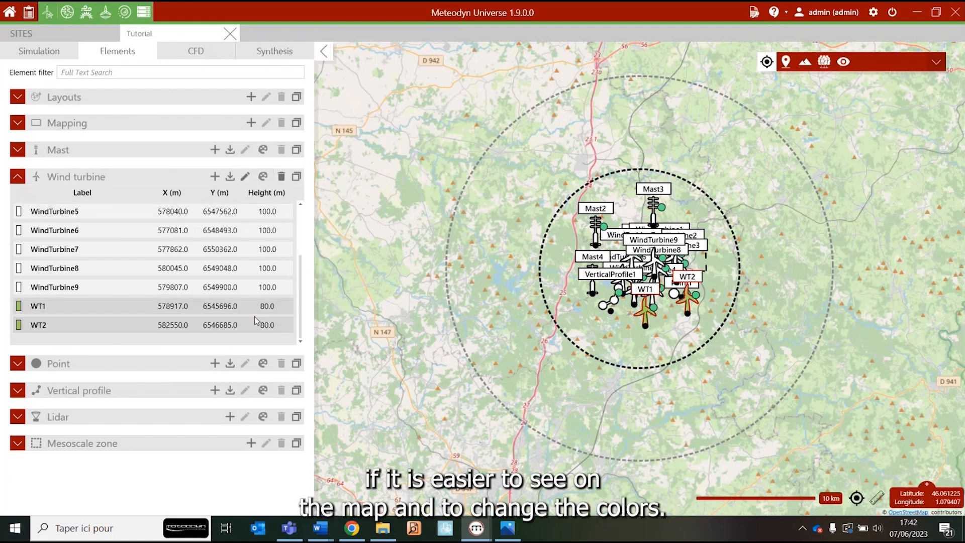
Change the color of WT1 and WT2 to standard purple and collapse the wind turbine list.
click(263, 177)
click(350, 286)
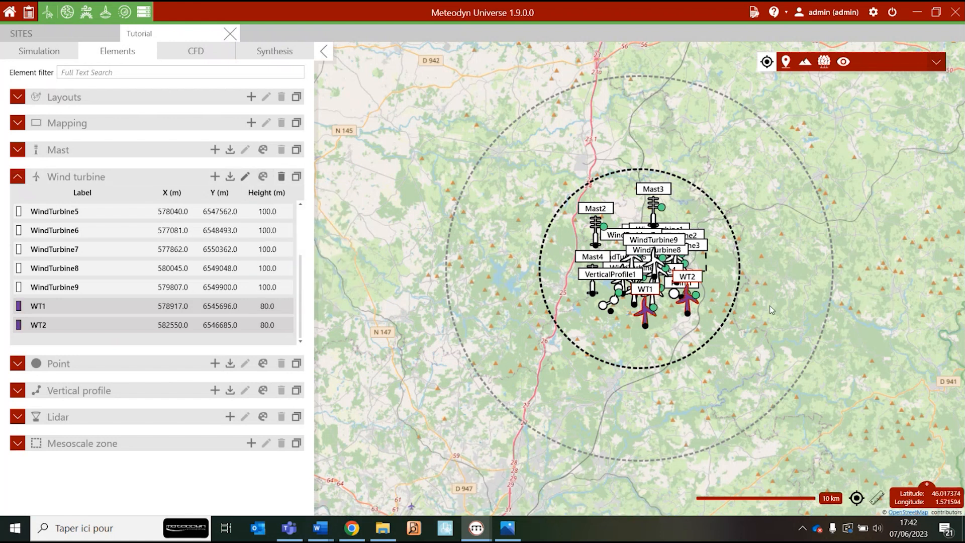
click(17, 176)
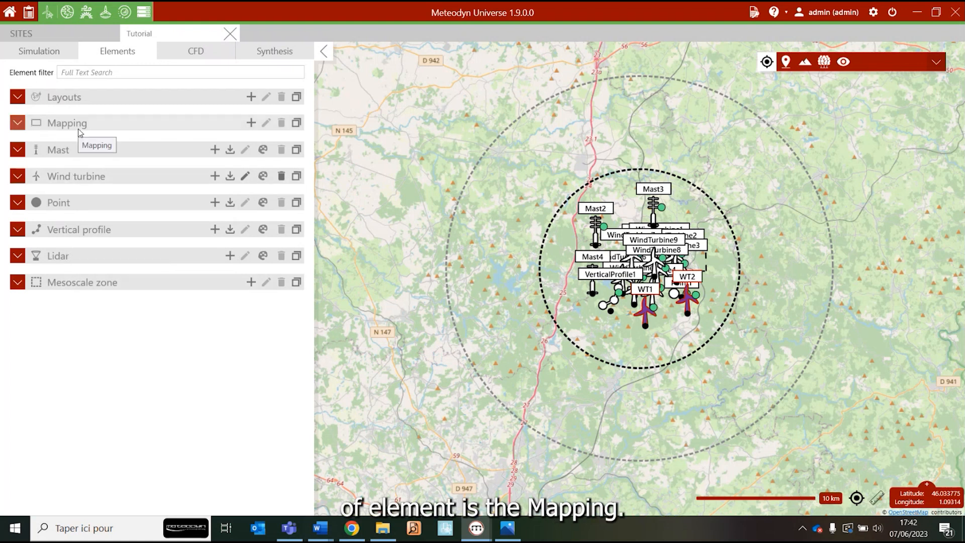
Start a new mapping and draw its area about 9900 by 9300 m on the map, enclosing all the wind turbines.
click(251, 124)
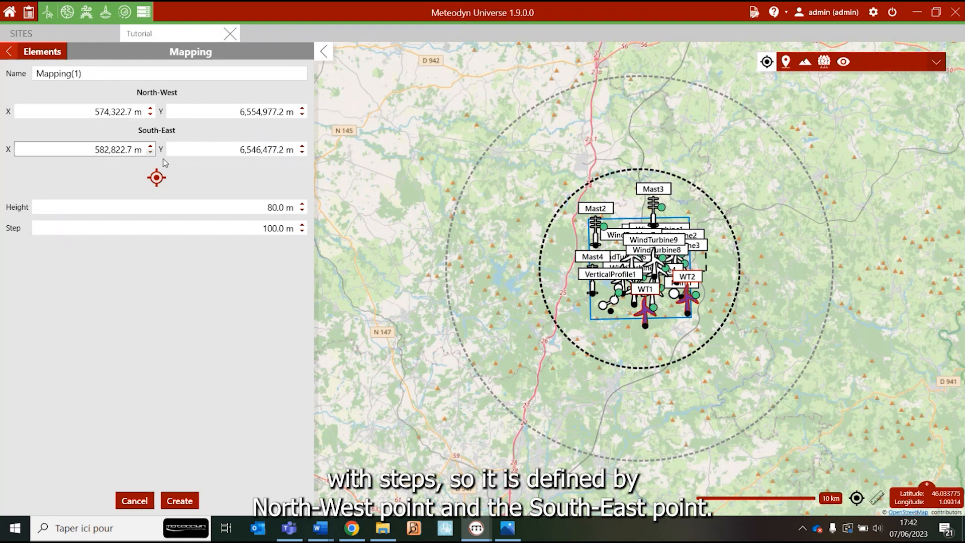
click(156, 177)
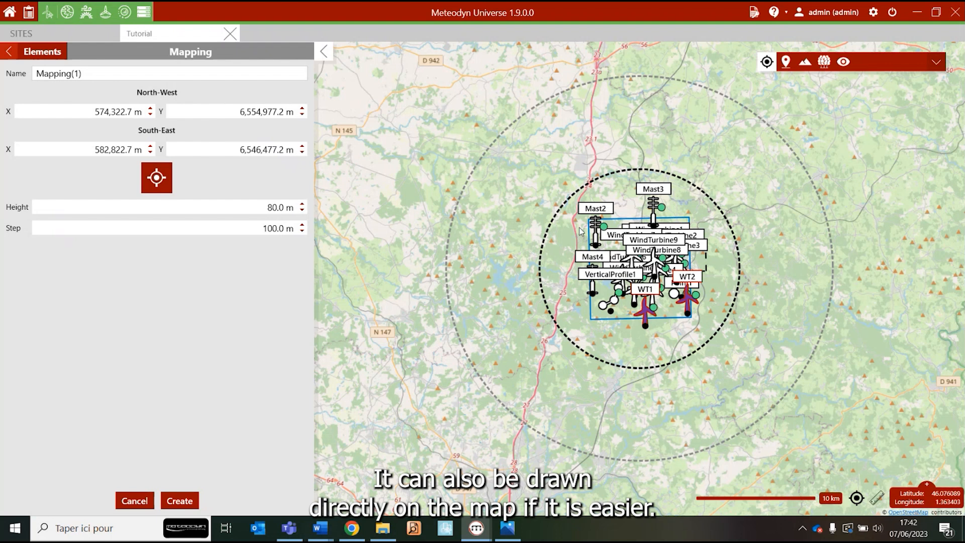
mouse_move(582, 216)
mouse_down()
mouse_move(707, 328)
mouse_move(699, 326)
mouse_up()
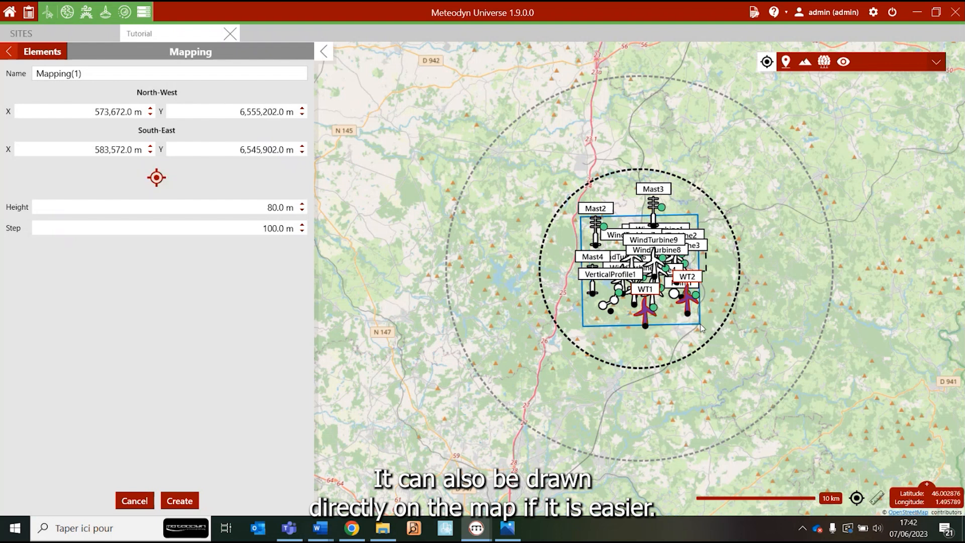
Set the mapping height to 100 m, create the mapping and return to the elements list.
click(190, 215)
text(100)
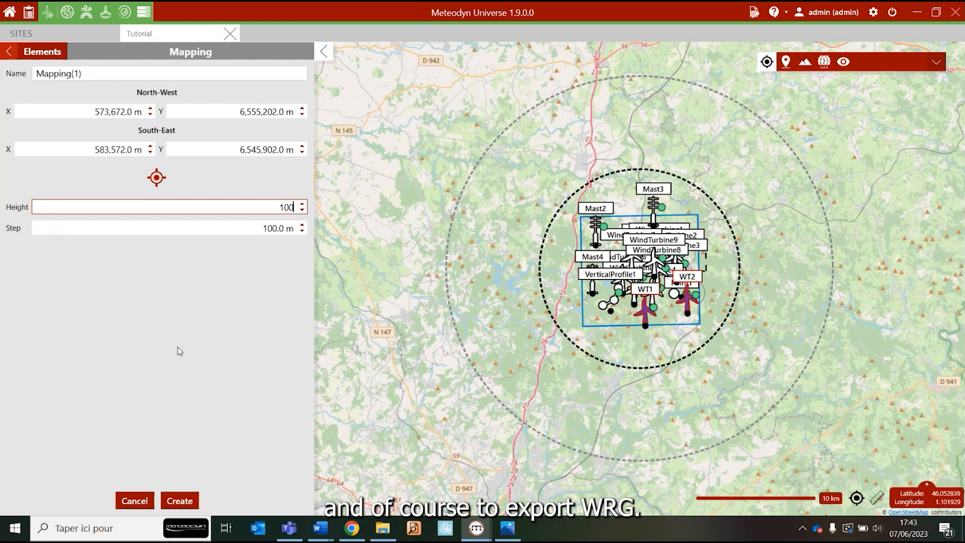
click(180, 501)
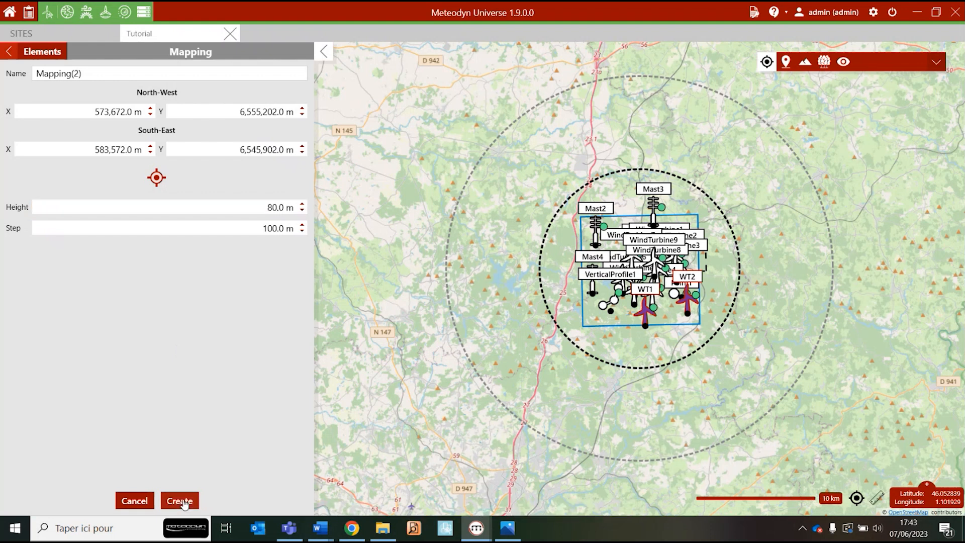
click(9, 51)
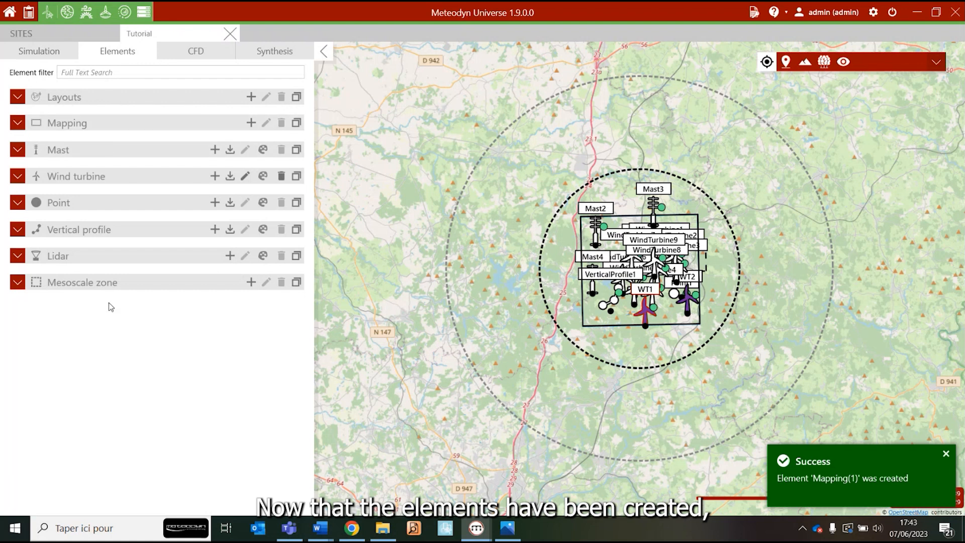
Expand the layouts, select the Default layout, and start a new layout named cross_validation.
click(66, 99)
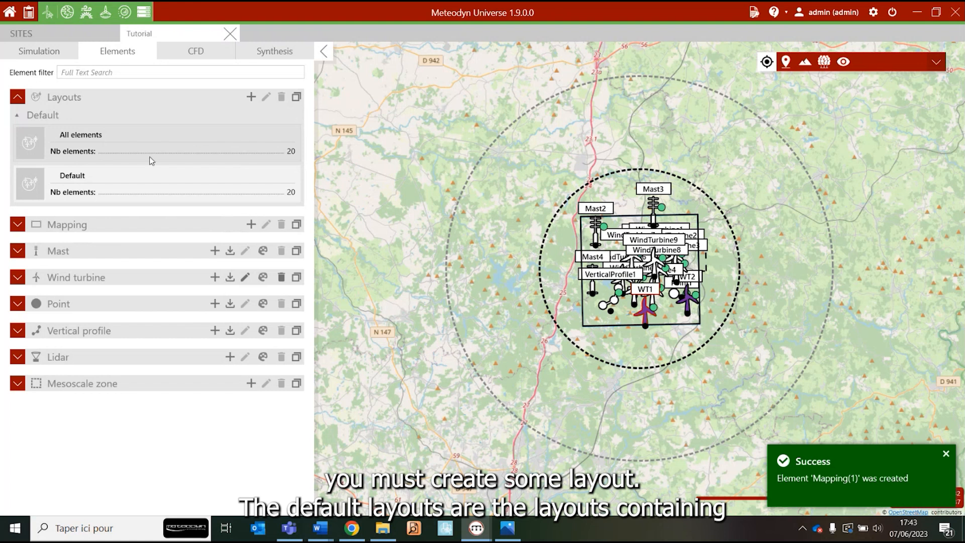
click(138, 176)
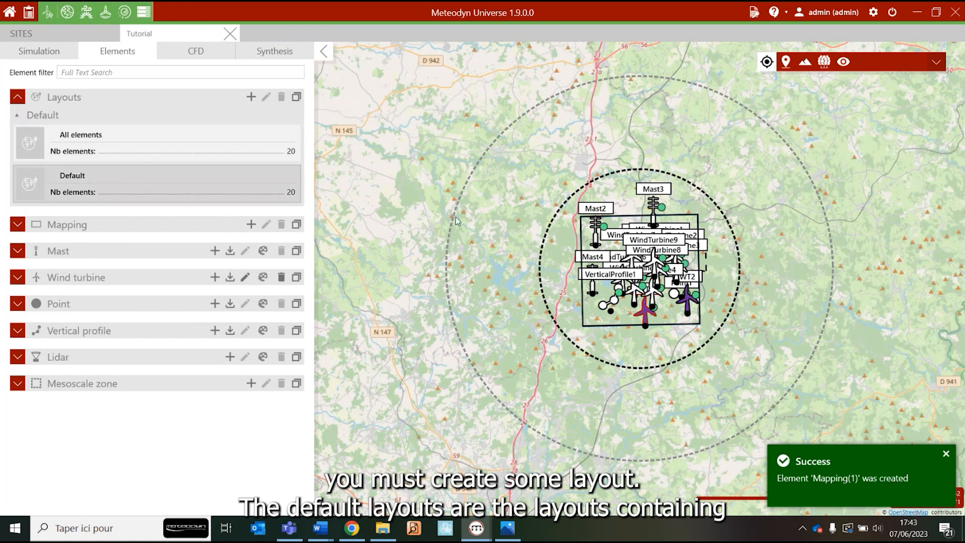
click(251, 97)
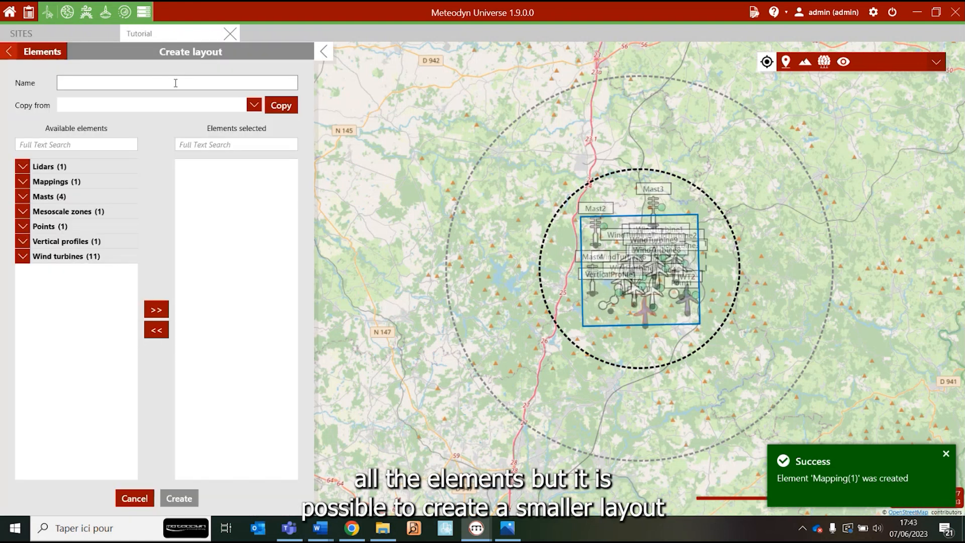
click(155, 81)
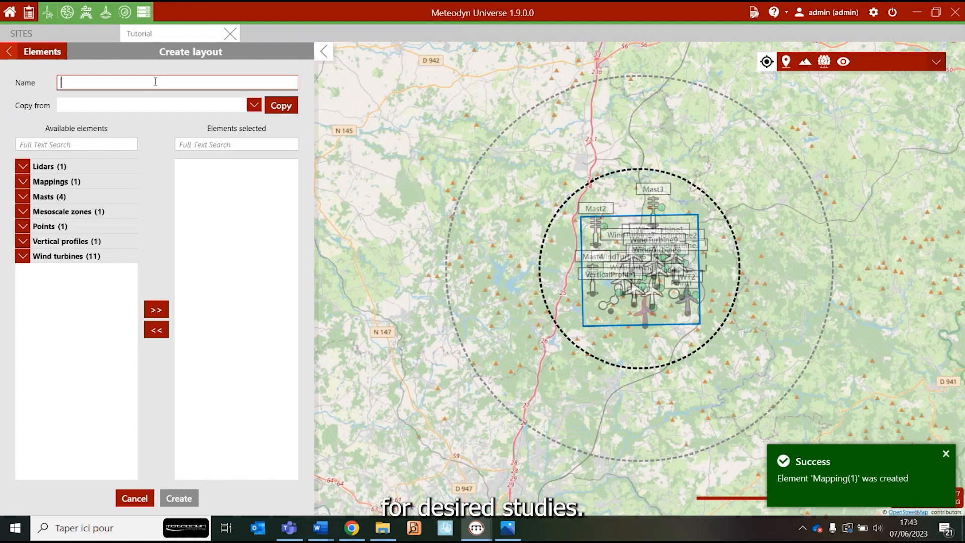
text(cr)
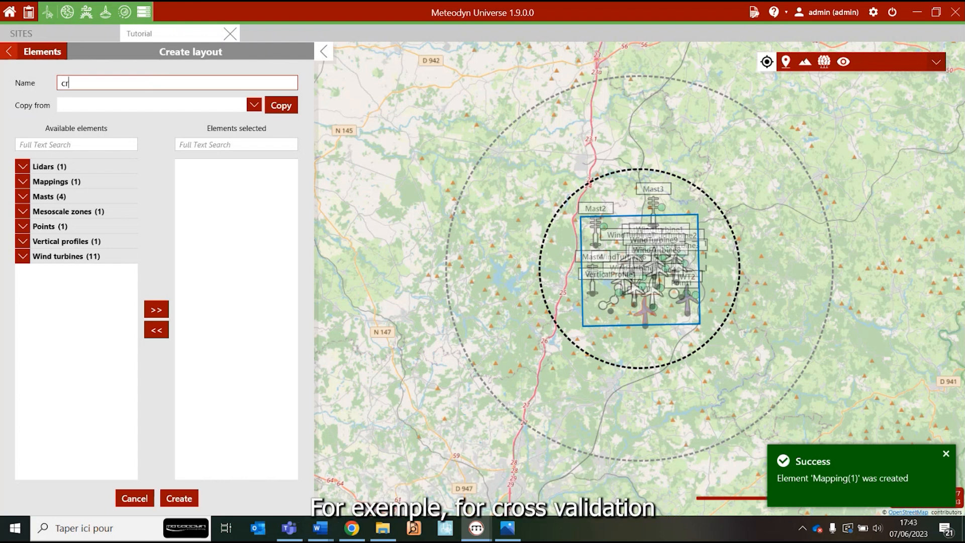
text(oss)
key(BackSpace)
key(BackSpace)
text(ss )
text(validation)
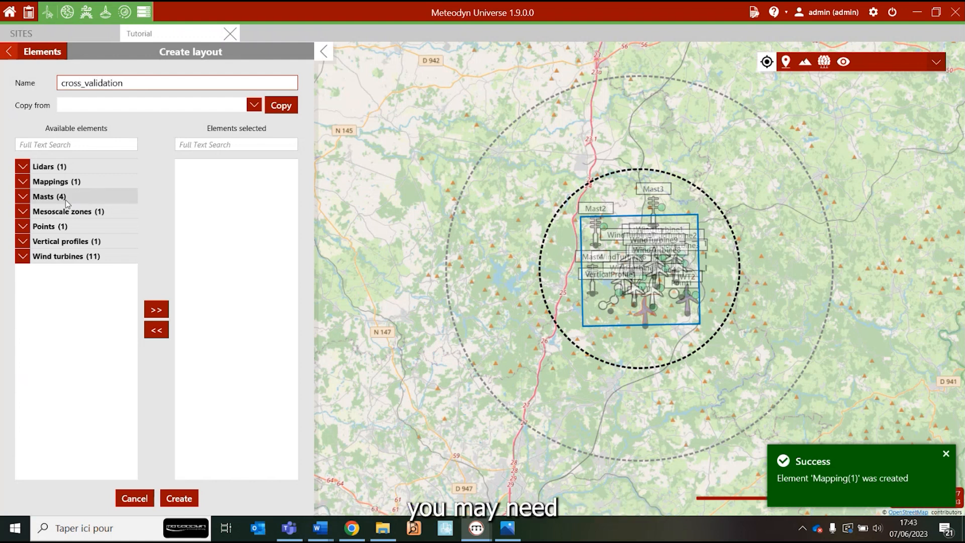
Add Mast1 and Mast2 to the cross_validation layout, create it and return to the elements list.
click(64, 212)
click(55, 197)
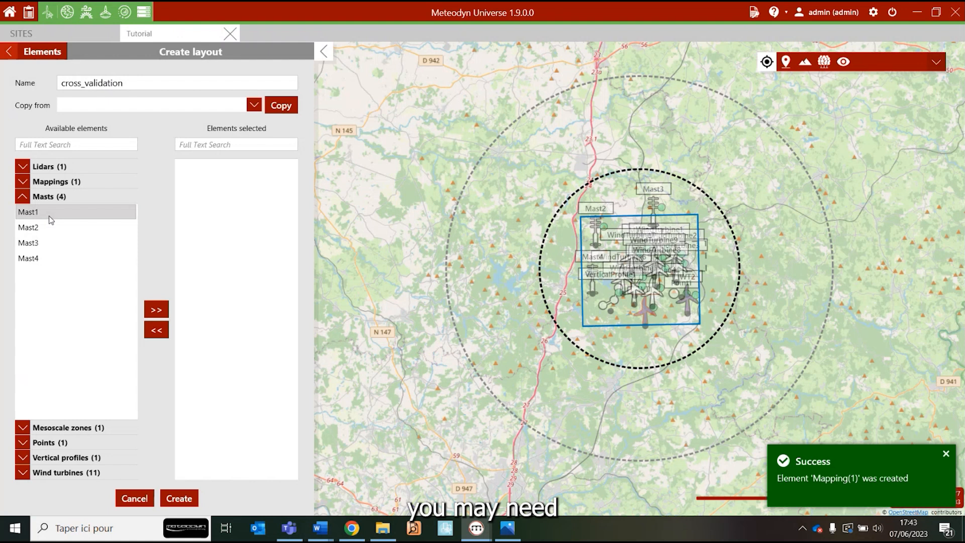
ctrl+click(50, 226)
click(156, 309)
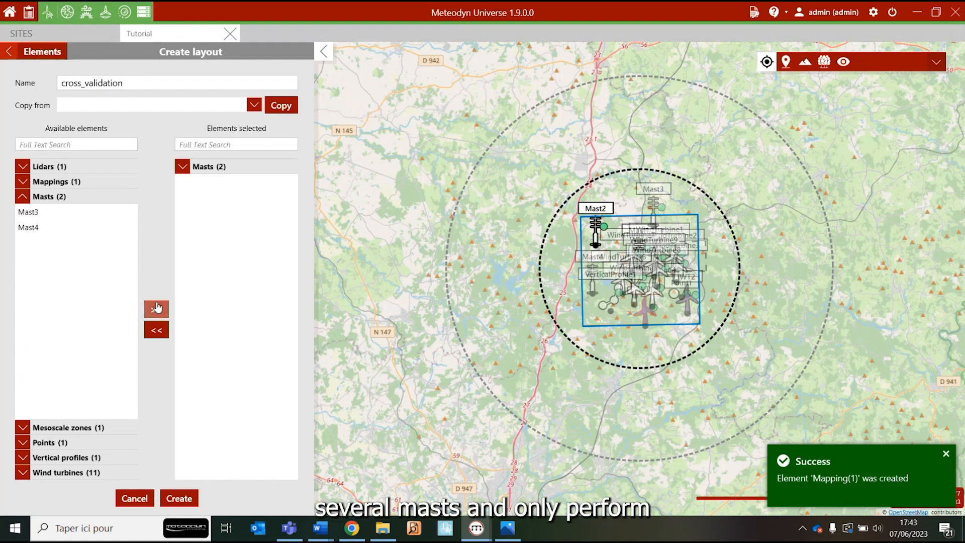
click(191, 505)
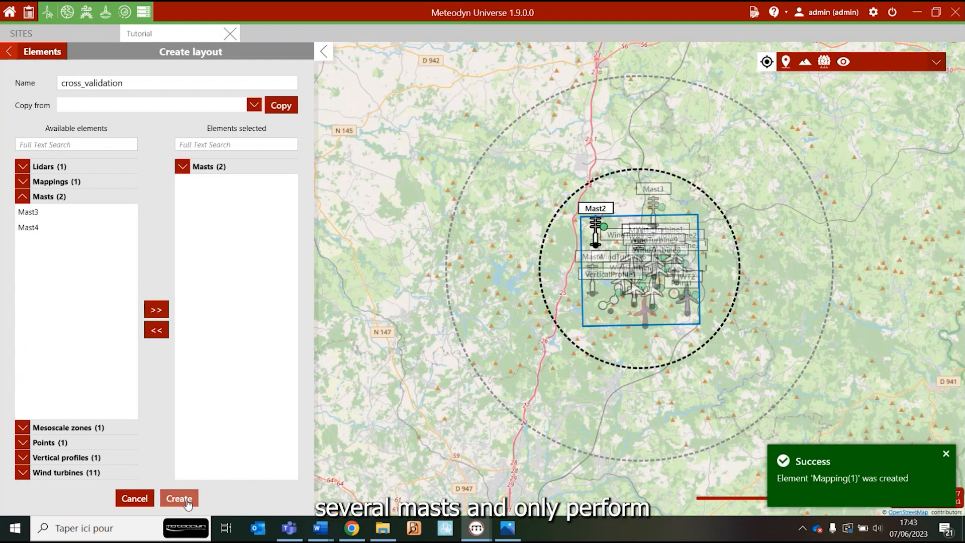
click(946, 454)
click(8, 54)
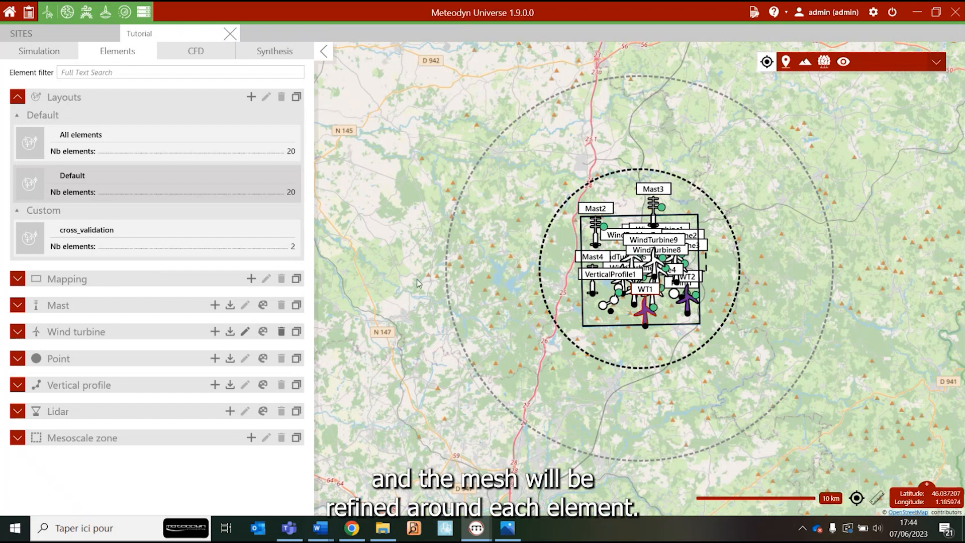
Switch to the image viewer to examine the mesh illustrations in MeshRefinement.png, then minimize it.
click(508, 528)
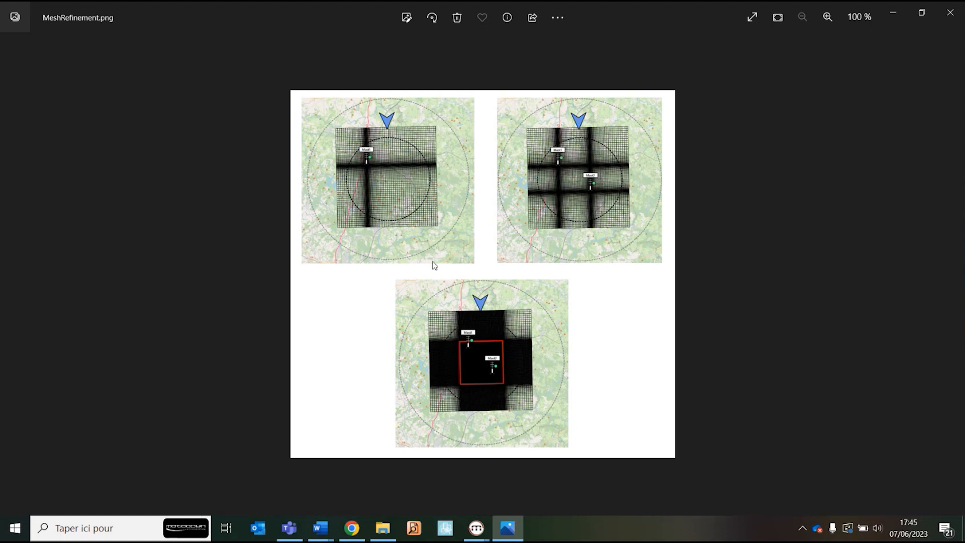
click(894, 12)
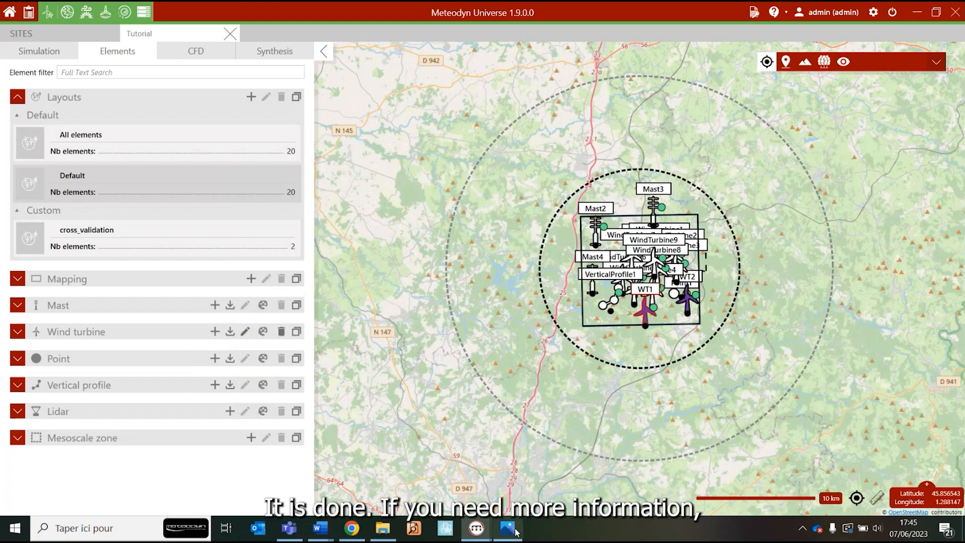
Switch to Chrome and view the cover page of the Meteodyn Universe Microscale (WT) user manual PDF.
click(362, 533)
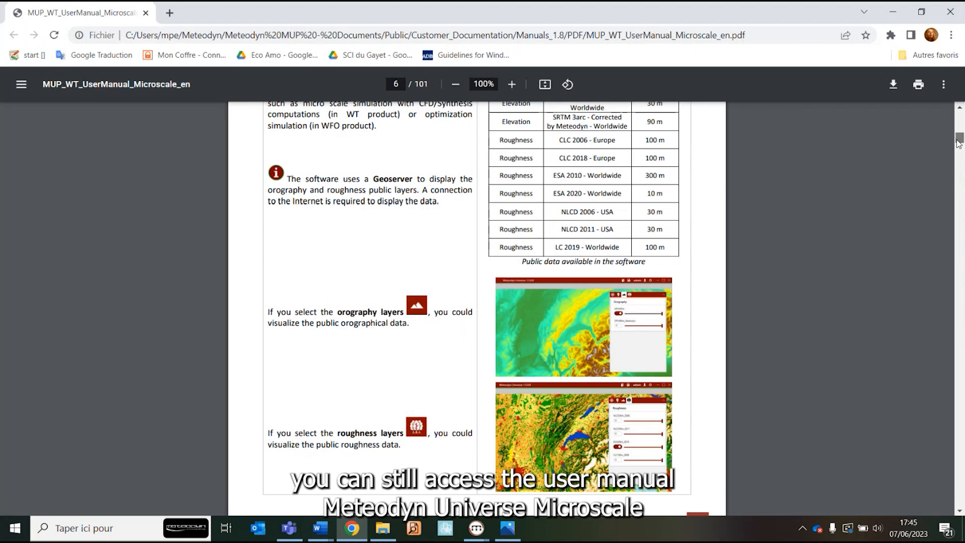
drag(958, 138, 959, 107)
scroll(504, 398, down, 5)
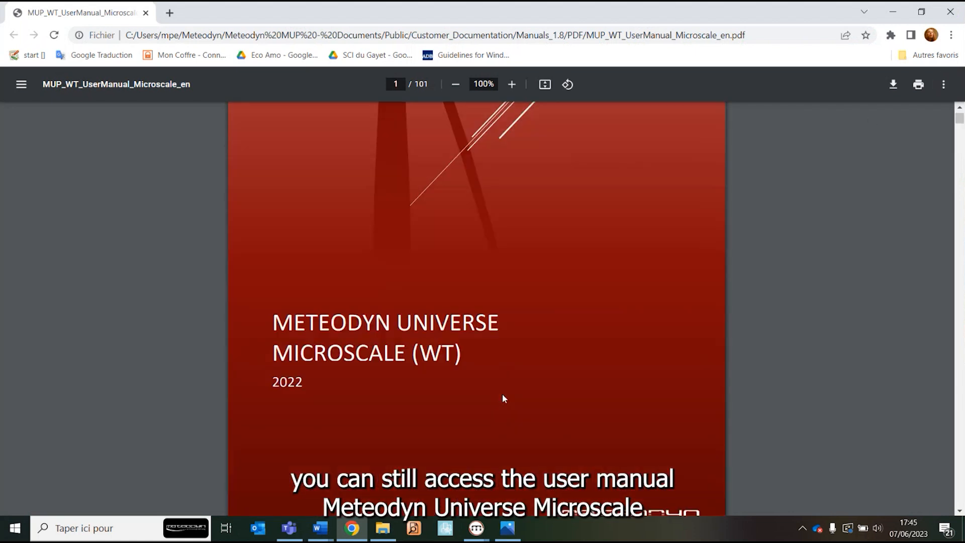